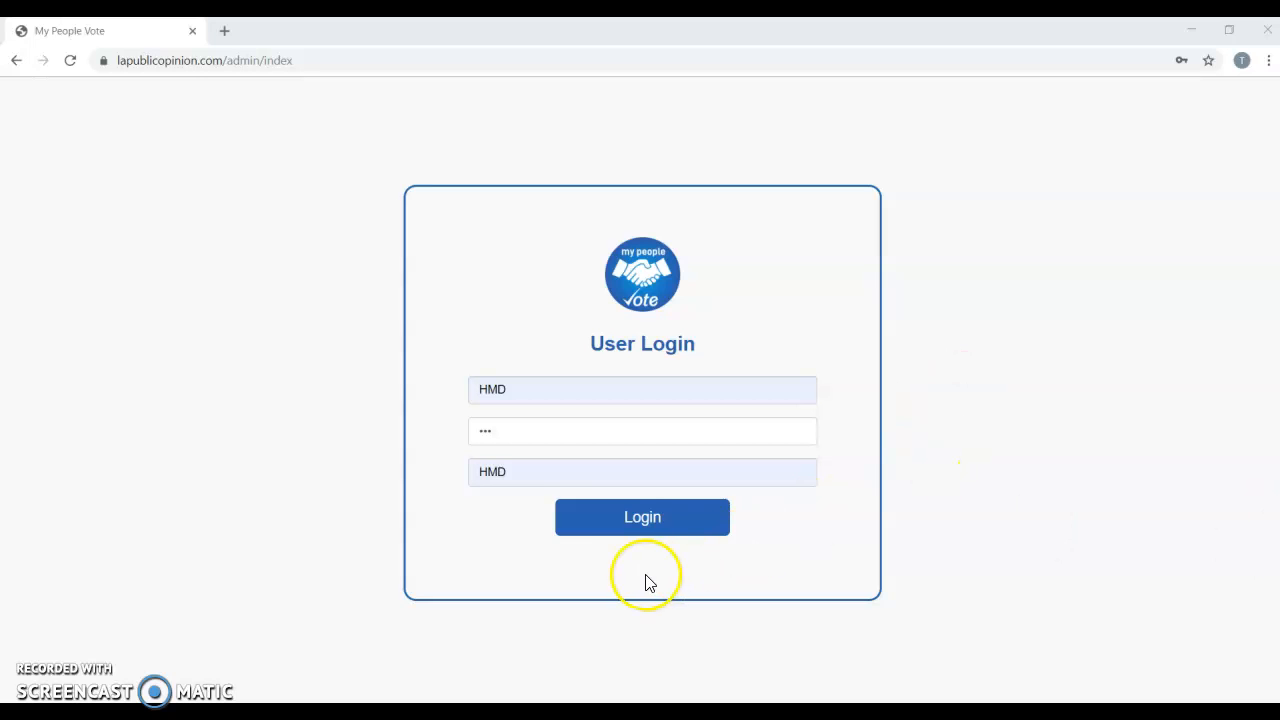
Log in to the HMD campaign with the prefilled credentials, then download CSV File_1 from the dashboard and open it in Excel
{"action": "left_click", "coordinate": [650, 520]}
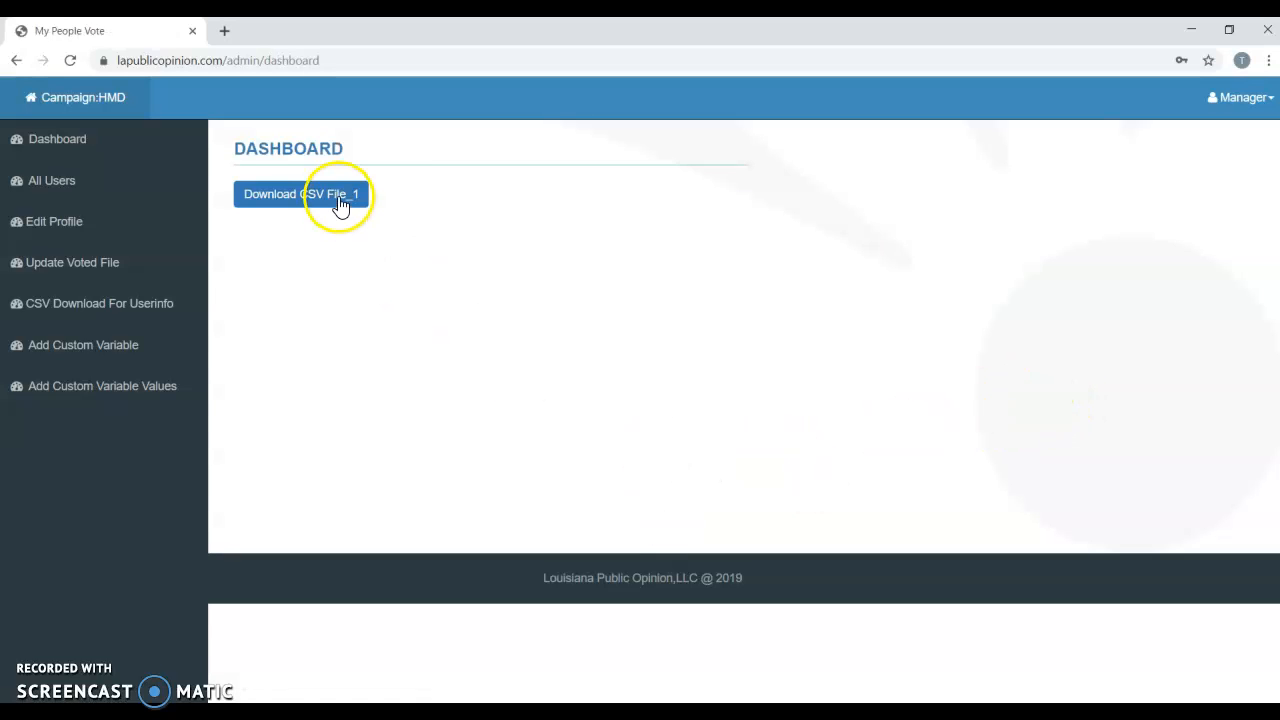
{"action": "left_click", "coordinate": [341, 202]}
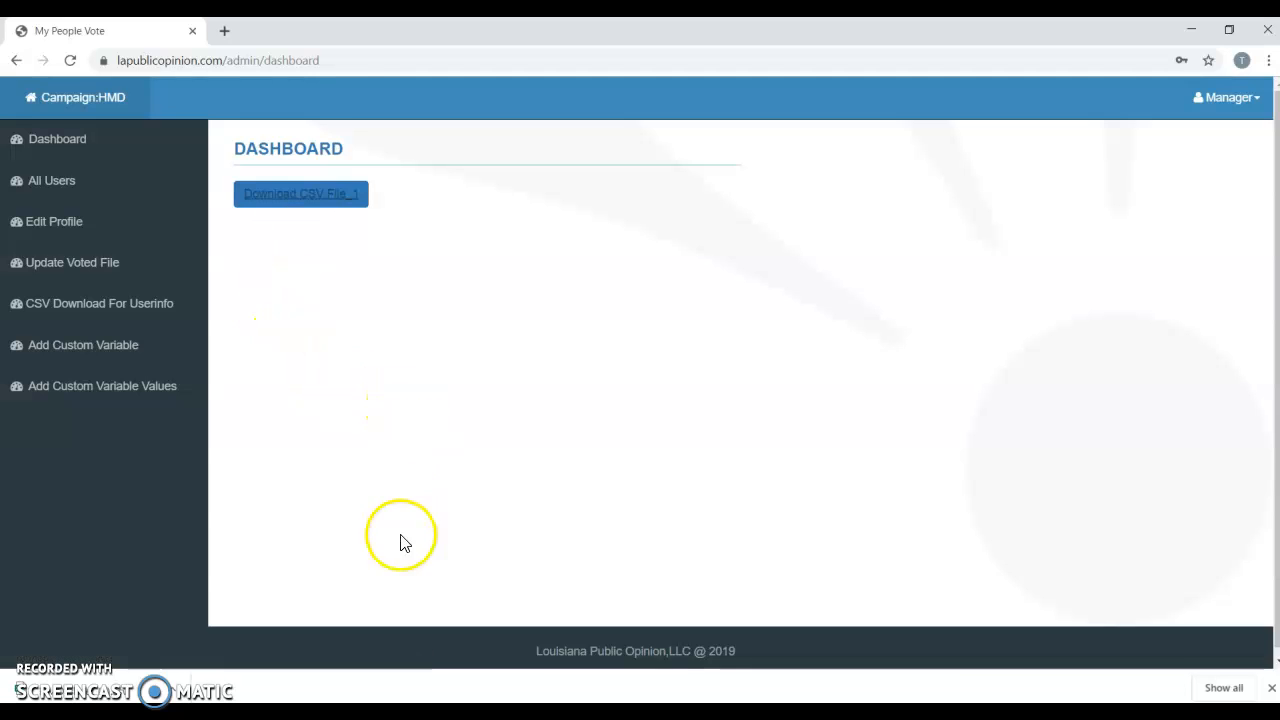
{"action": "left_click", "coordinate": [174, 695]}
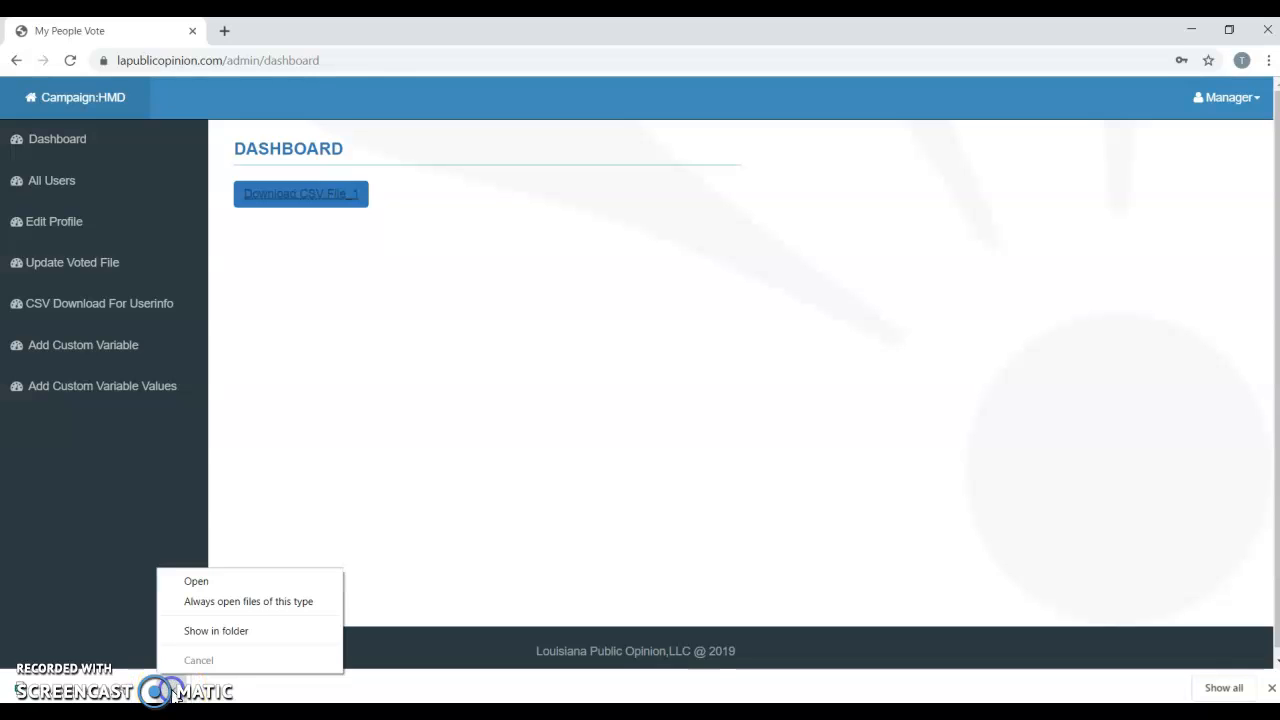
{"action": "left_click", "coordinate": [198, 583]}
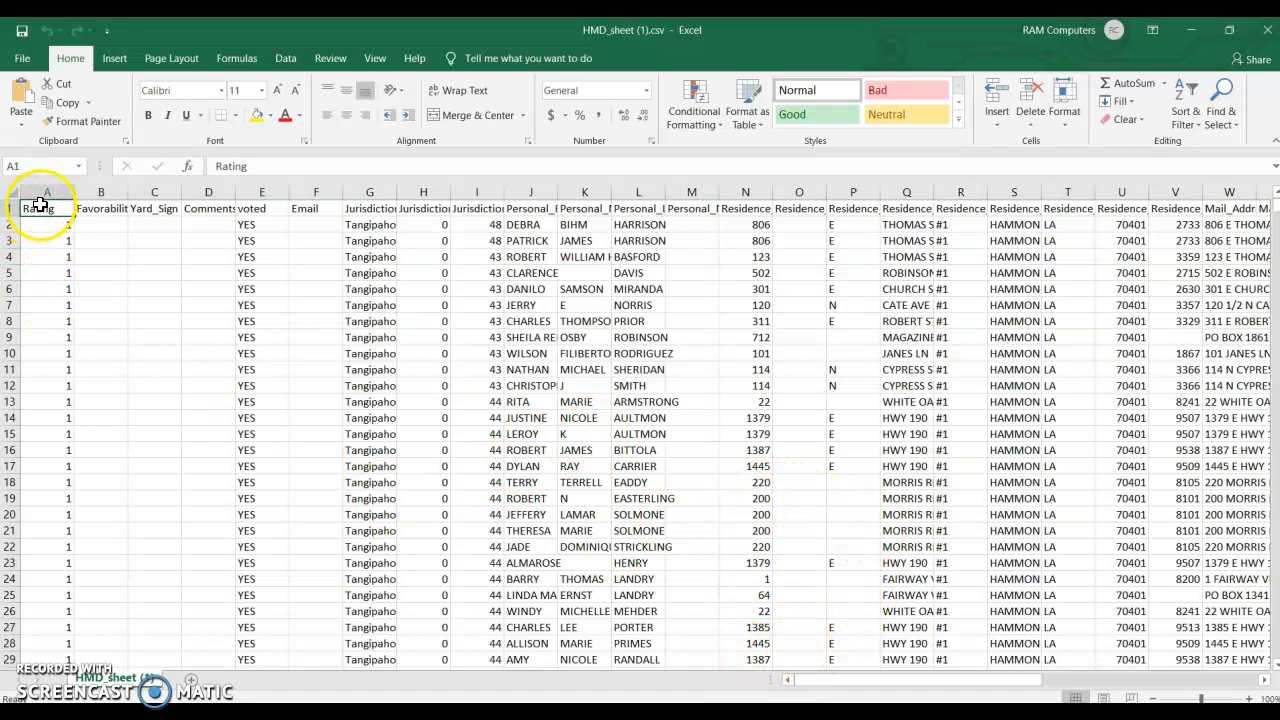
Delete columns A through V, from Rating up to the last residence column before Mail_Address1
{"action": "left_click", "coordinate": [48, 191]}
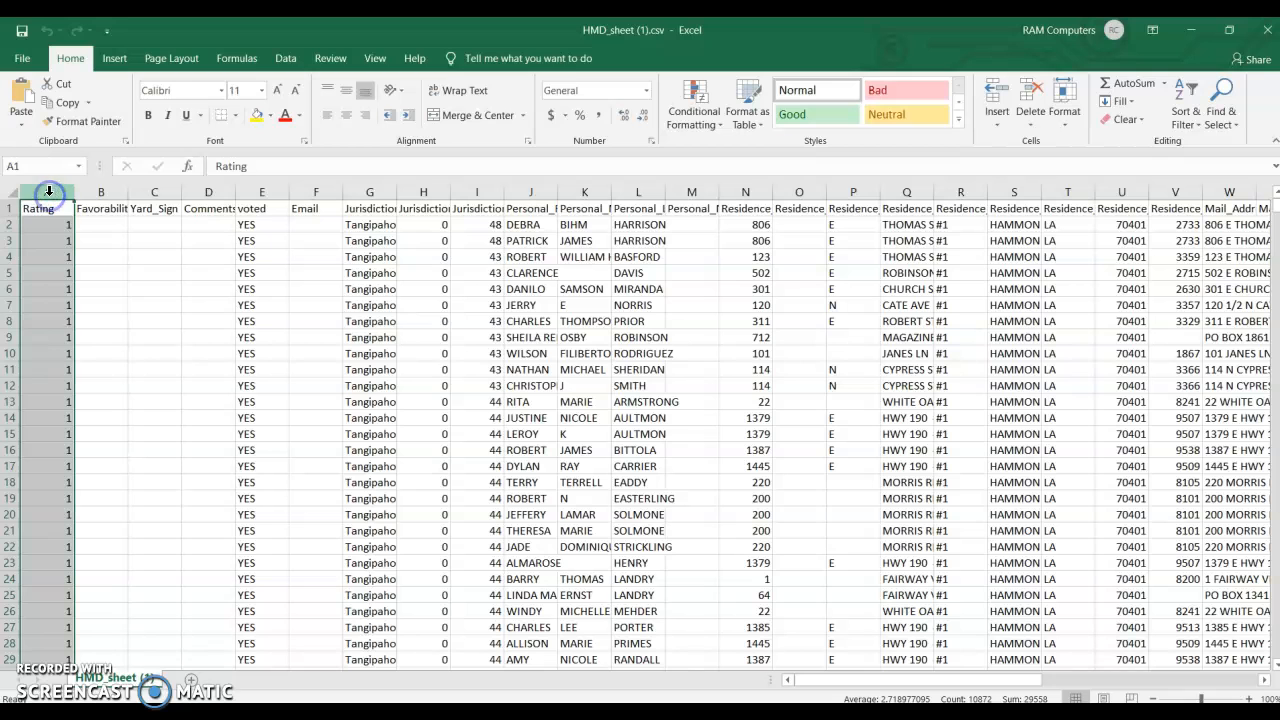
{"action": "left_click_drag", "start_coordinate": [48, 195], "coordinate": [1166, 349]}
{"action": "left_click_drag", "start_coordinate": [1014, 680], "coordinate": [1160, 680]}
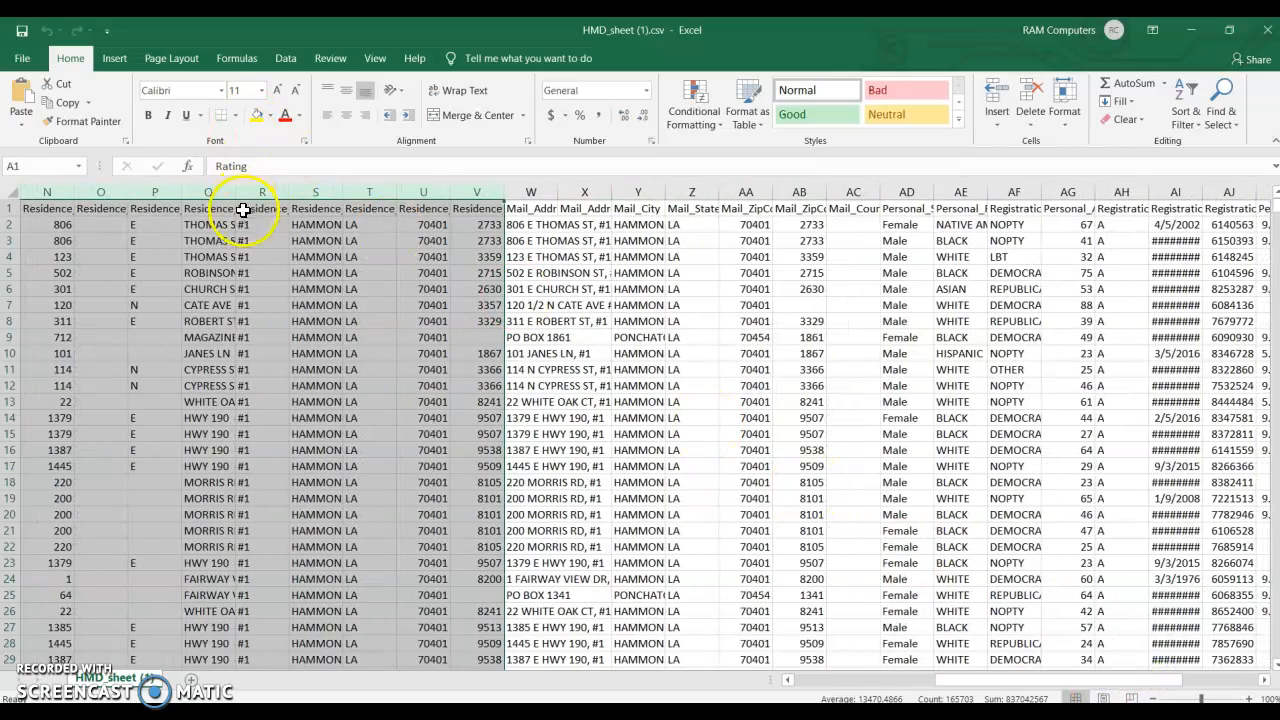
{"action": "right_click", "coordinate": [246, 229]}
{"action": "left_click", "coordinate": [295, 362]}
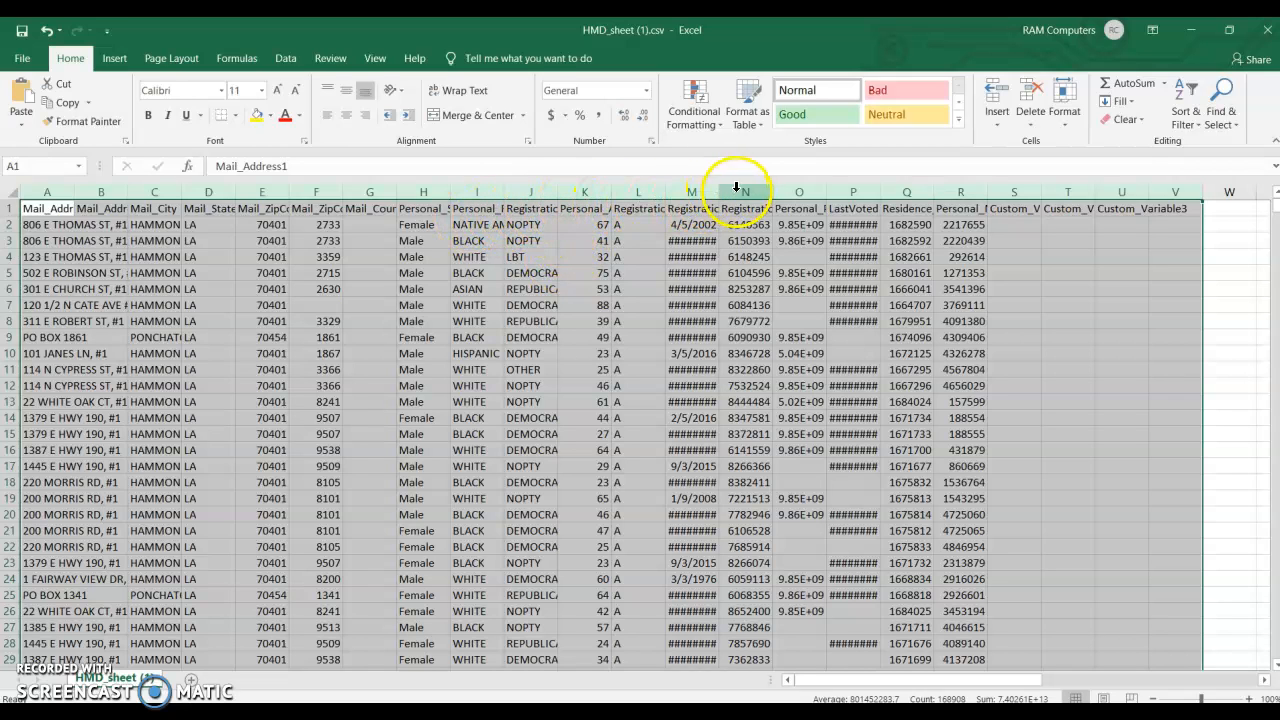
Auto-fit the remaining column widths and delete the columns from Mail_Address1 through Registration_Date
{"action": "double_click", "coordinate": [772, 192]}
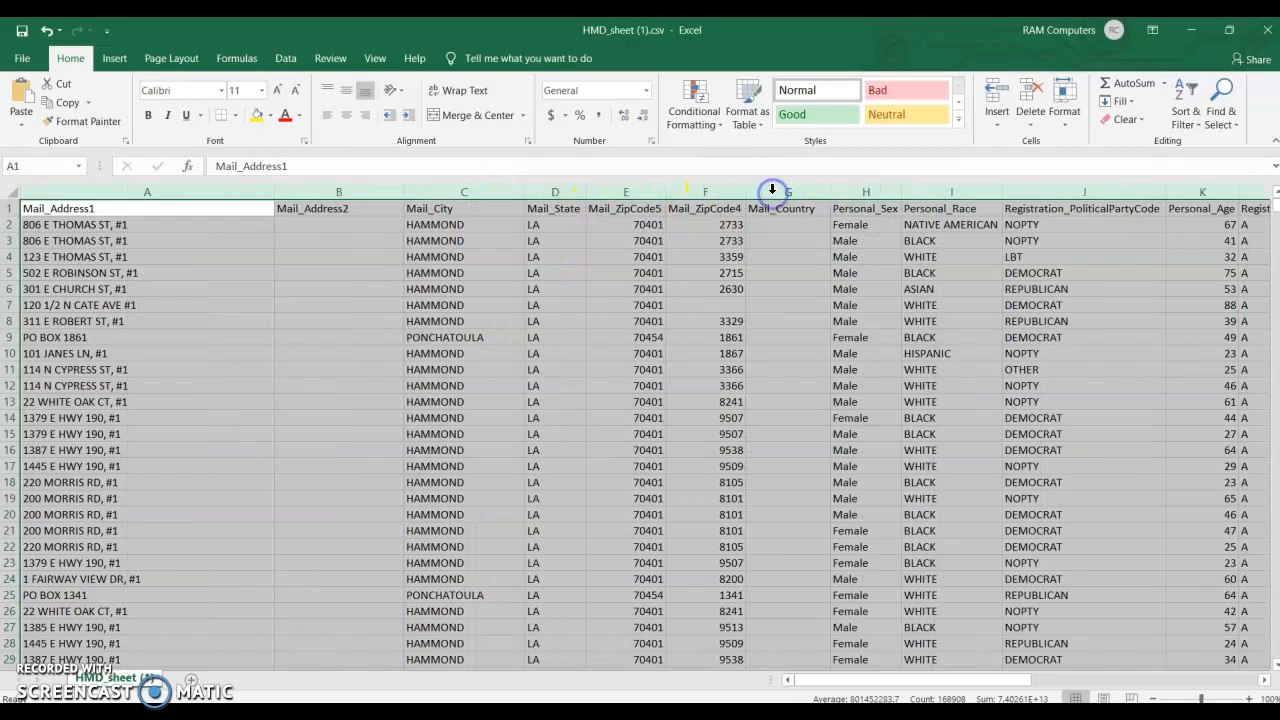
{"action": "left_click_drag", "start_coordinate": [960, 680], "coordinate": [1034, 681]}
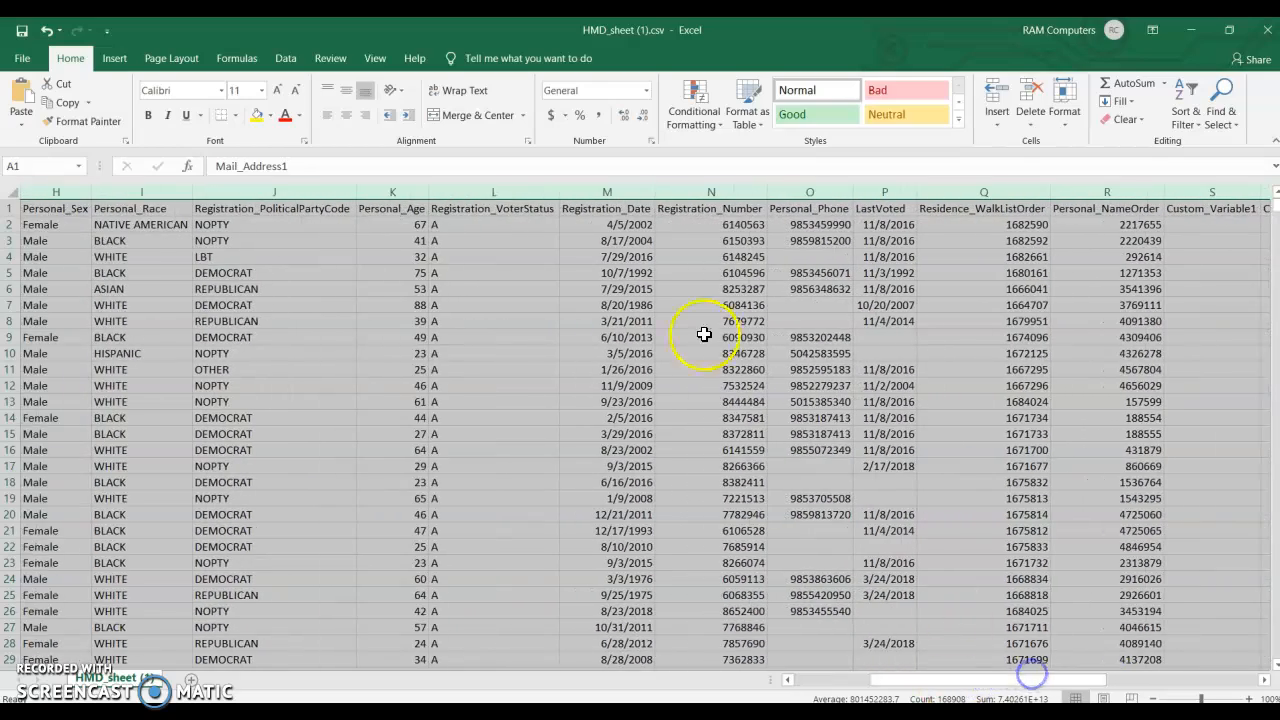
{"action": "left_click", "coordinate": [633, 191]}
{"action": "left_click_drag", "start_coordinate": [630, 195], "coordinate": [25, 195]}
{"action": "right_click", "coordinate": [186, 293]}
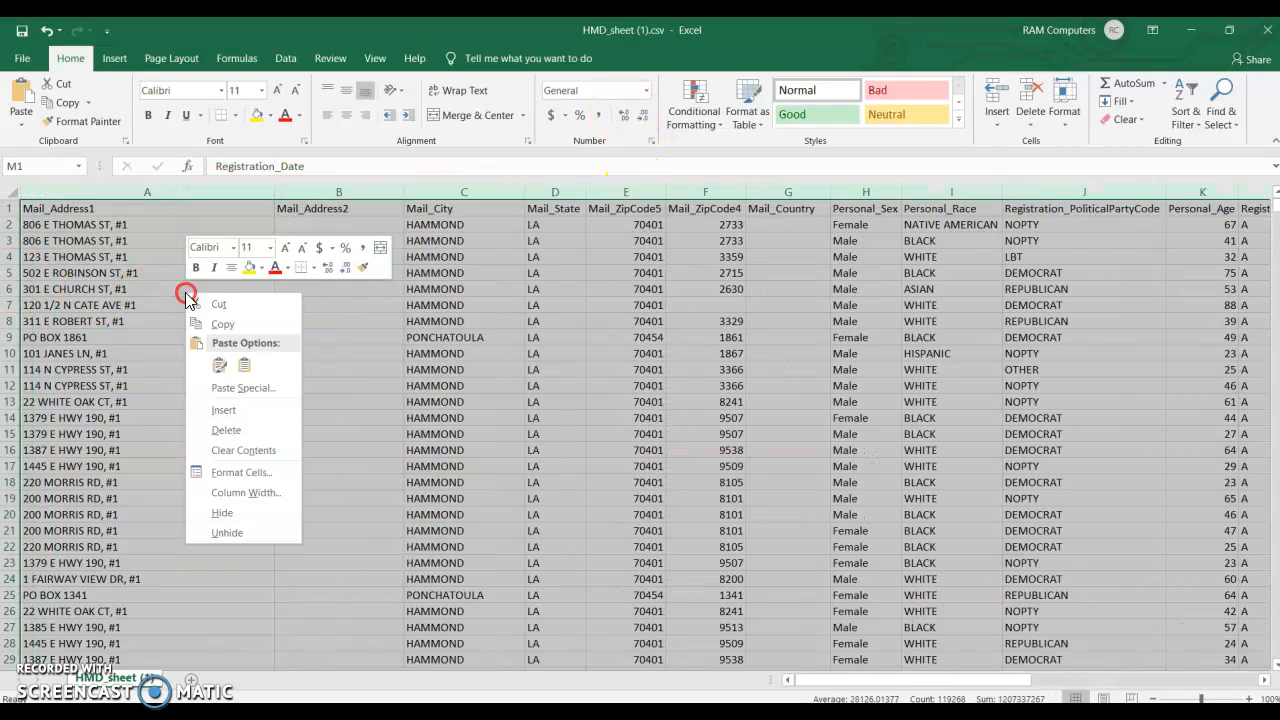
{"action": "left_click", "coordinate": [235, 432]}
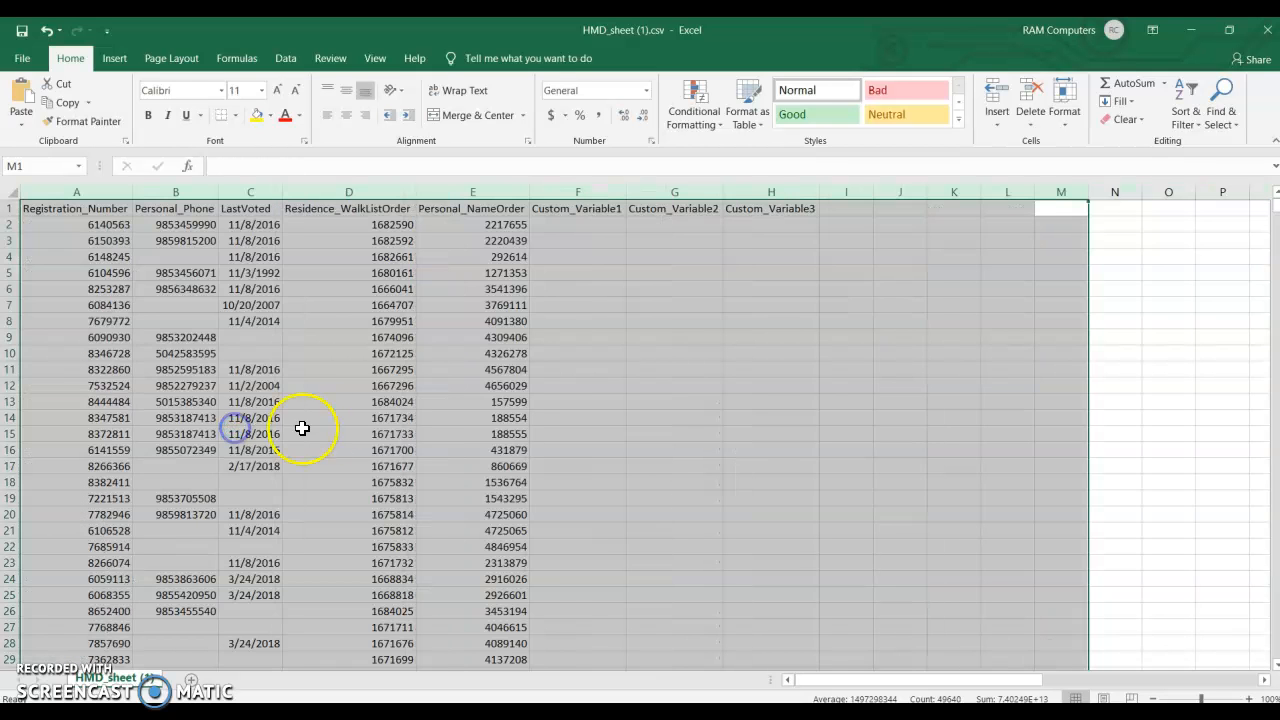
Delete the columns from Personal_Phone through Custom_Variable3, keeping only Registration_Number
{"action": "left_click", "coordinate": [386, 403]}
{"action": "left_click_drag", "start_coordinate": [178, 191], "coordinate": [805, 235]}
{"action": "right_click", "coordinate": [592, 251]}
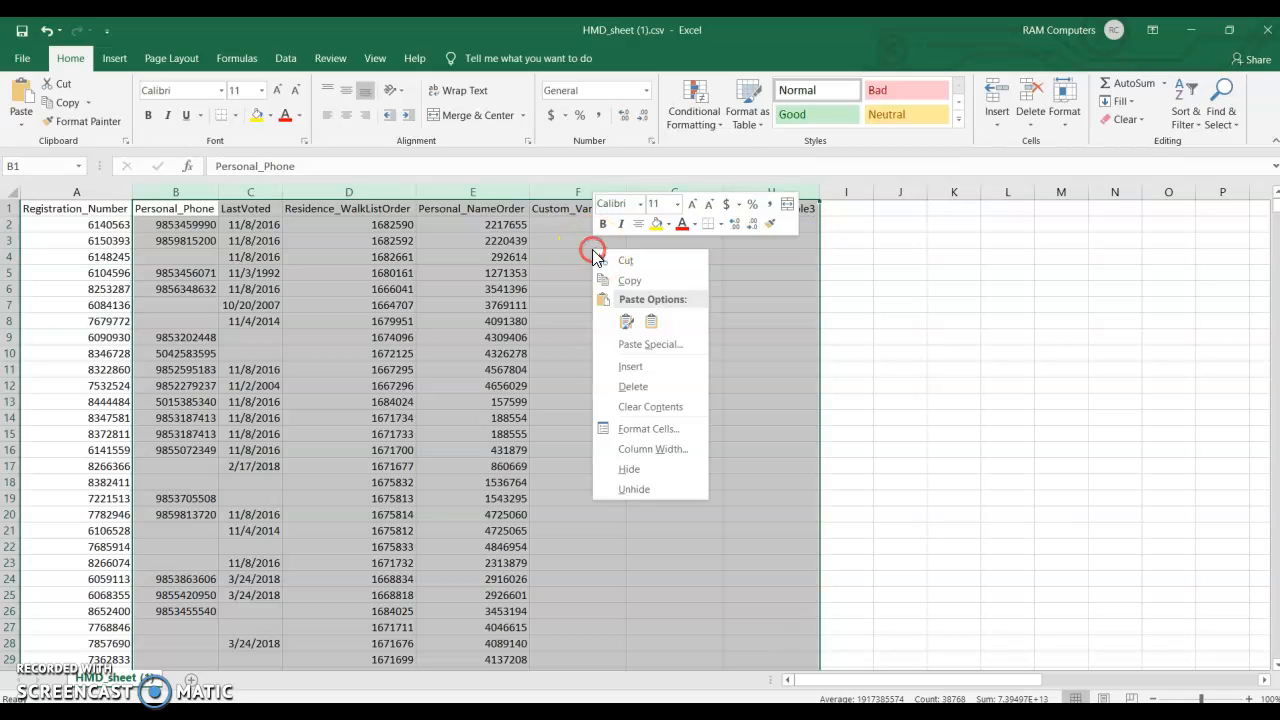
{"action": "left_click", "coordinate": [633, 387]}
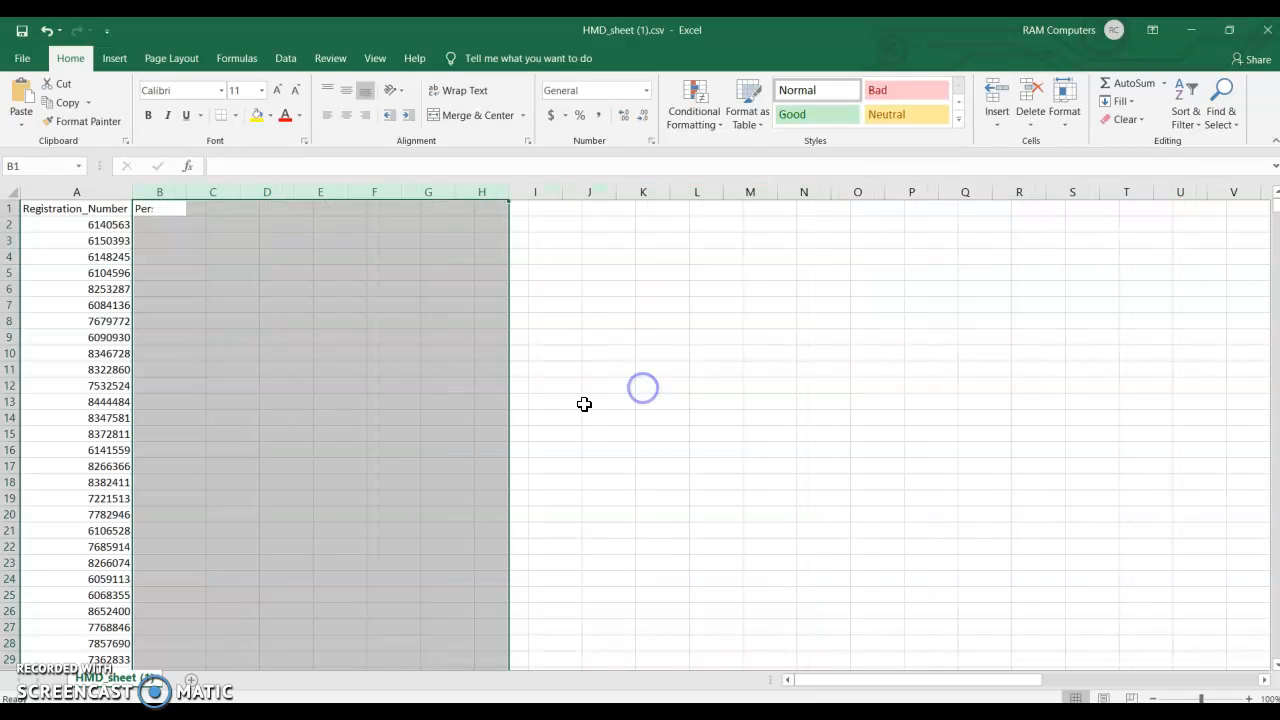
Insert a blank column before Registration_Number and enter the header VOTED in cell A1
{"action": "left_click", "coordinate": [103, 191]}
{"action": "right_click", "coordinate": [101, 191]}
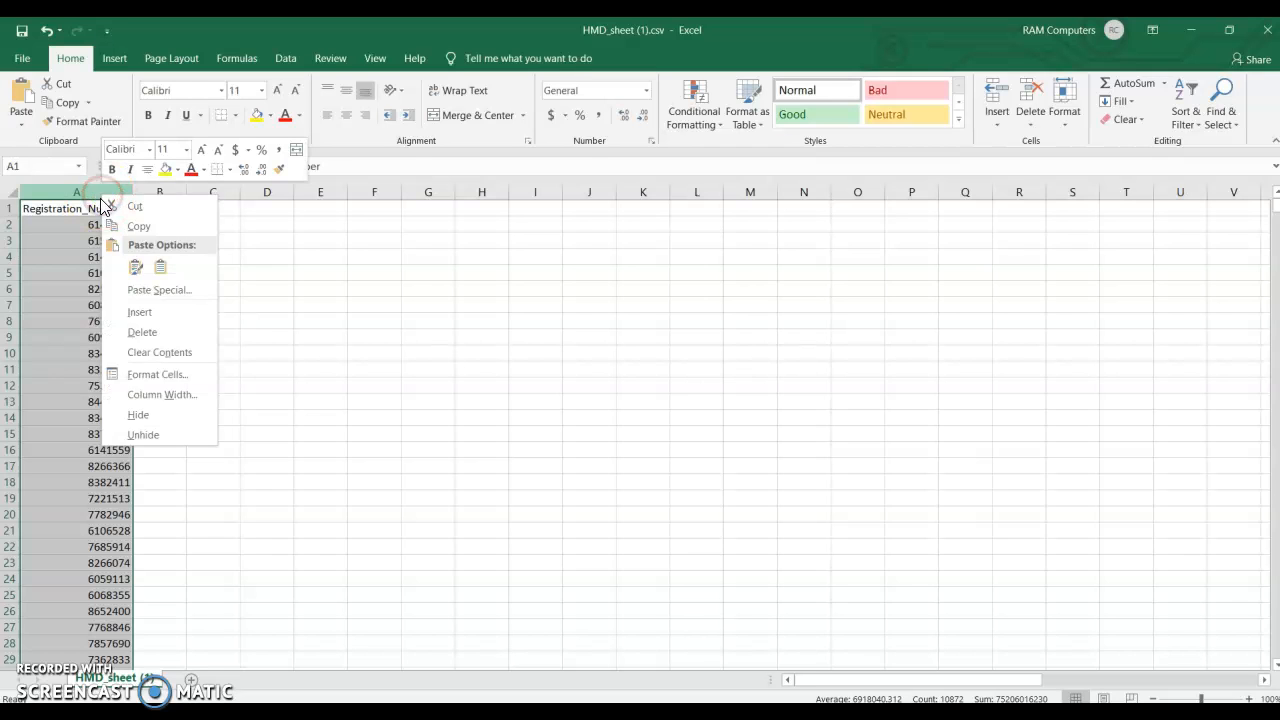
{"action": "left_click", "coordinate": [134, 316]}
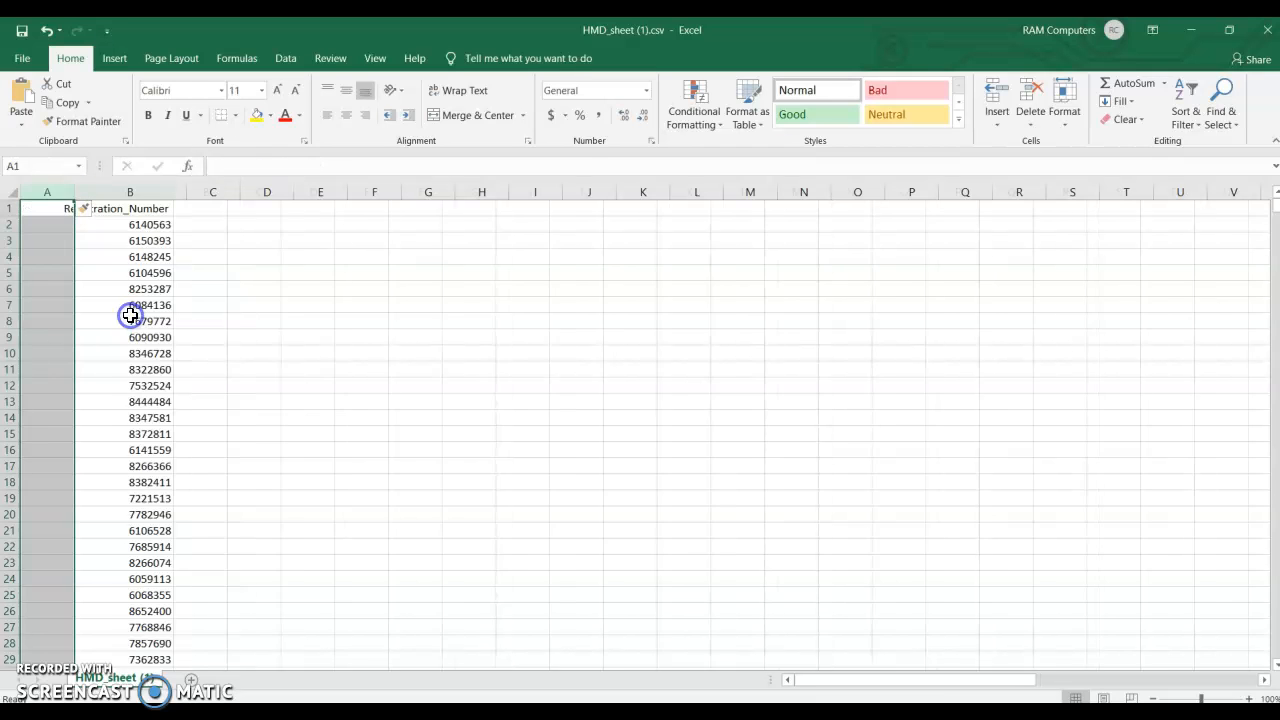
{"action": "left_click", "coordinate": [46, 205]}
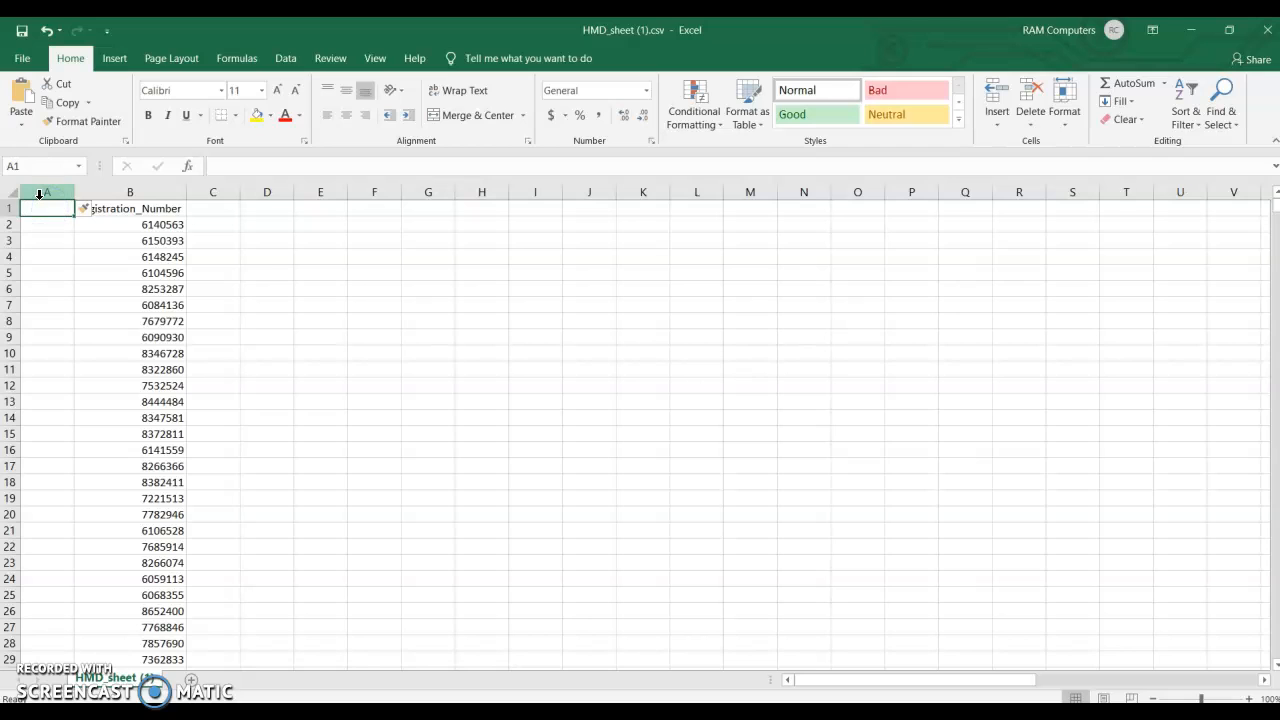
{"action": "type", "text": "VOTED"}
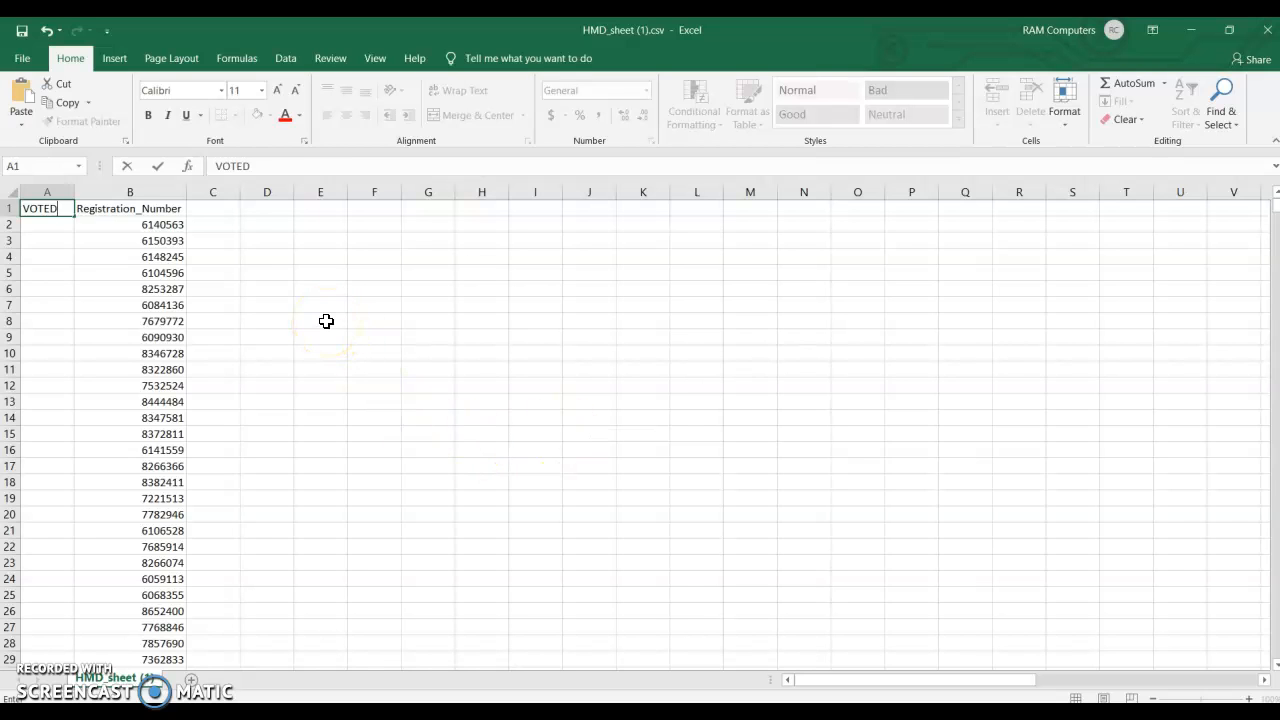
{"action": "left_click", "coordinate": [535, 303]}
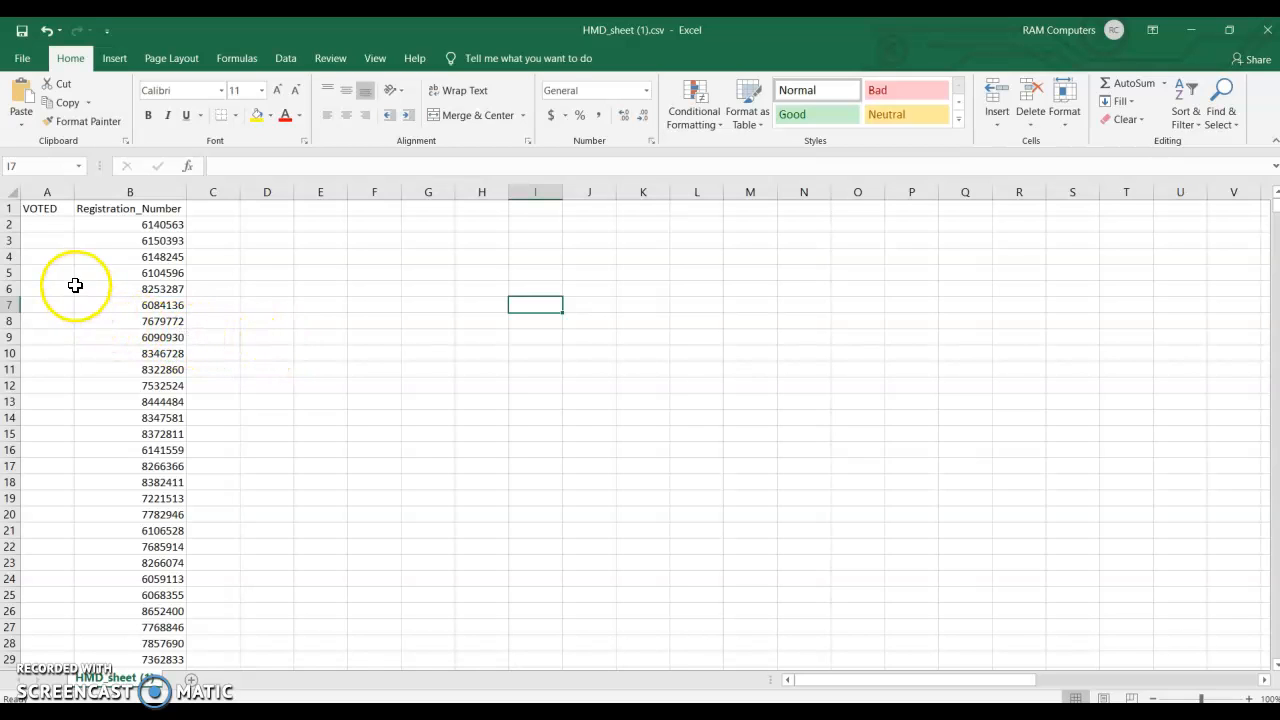
{"action": "left_click", "coordinate": [48, 227]}
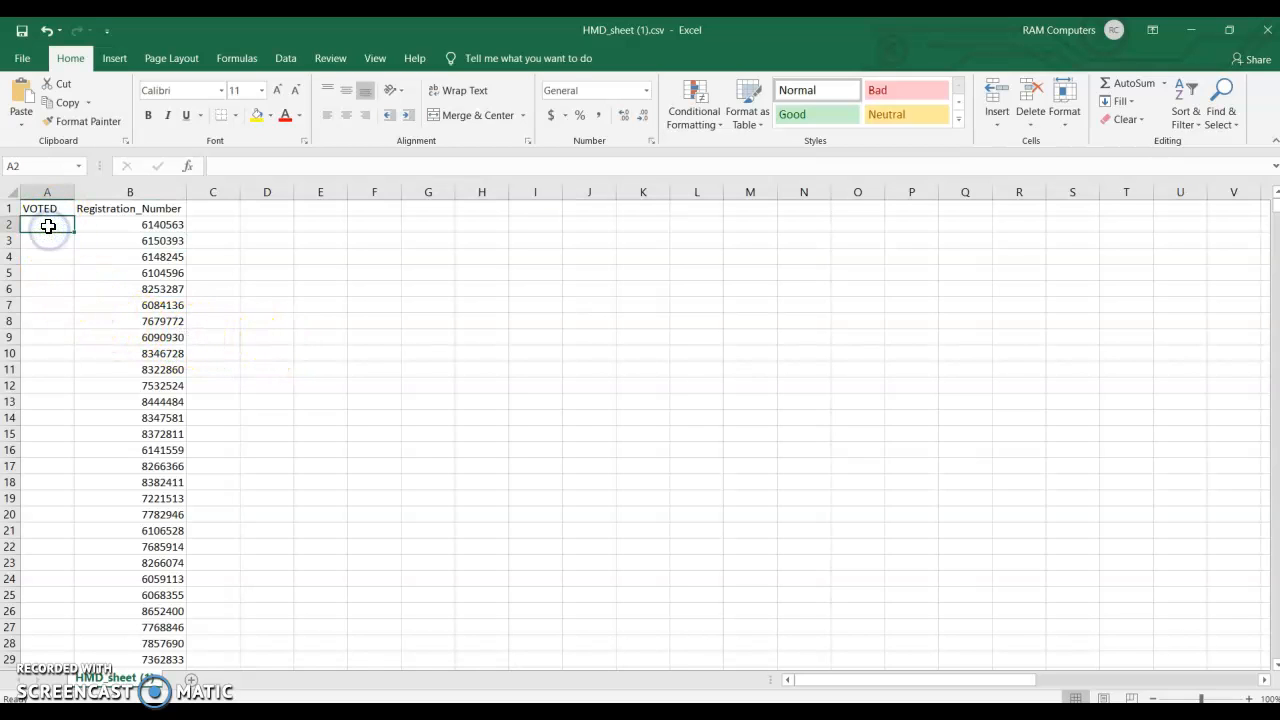
{"action": "type", "text": "YES"}
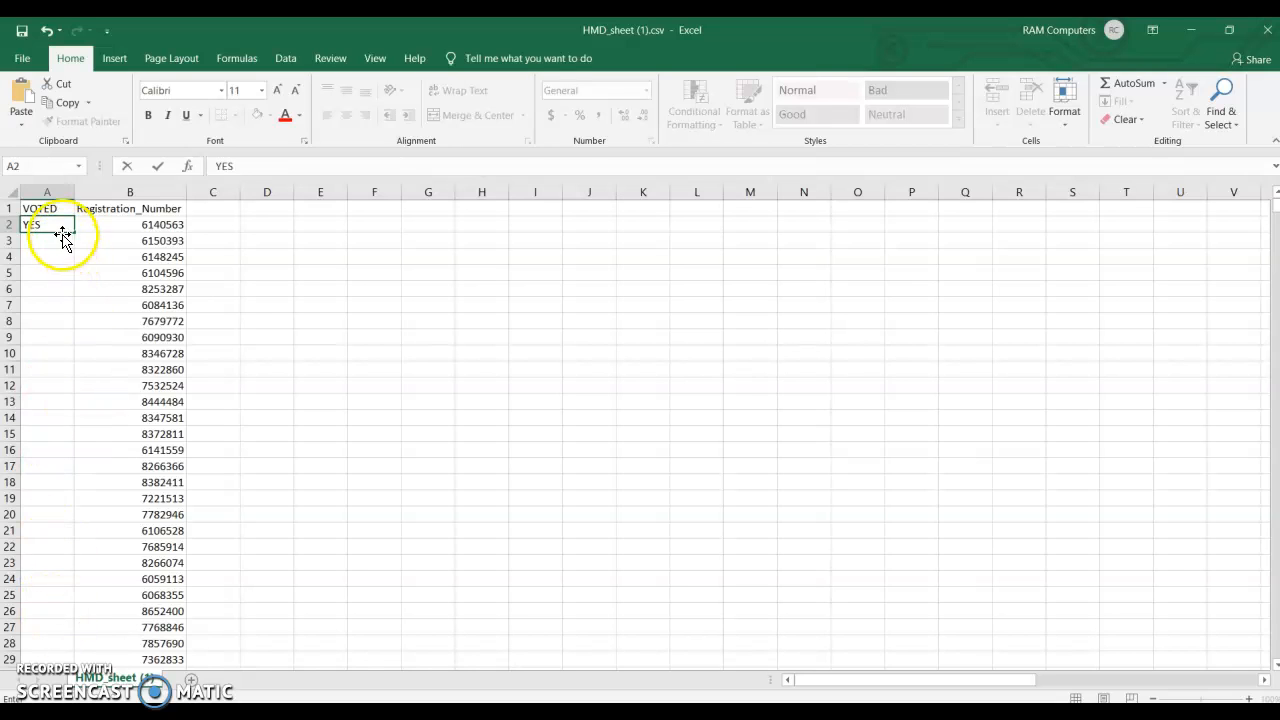
{"action": "double_click", "coordinate": [31, 224]}
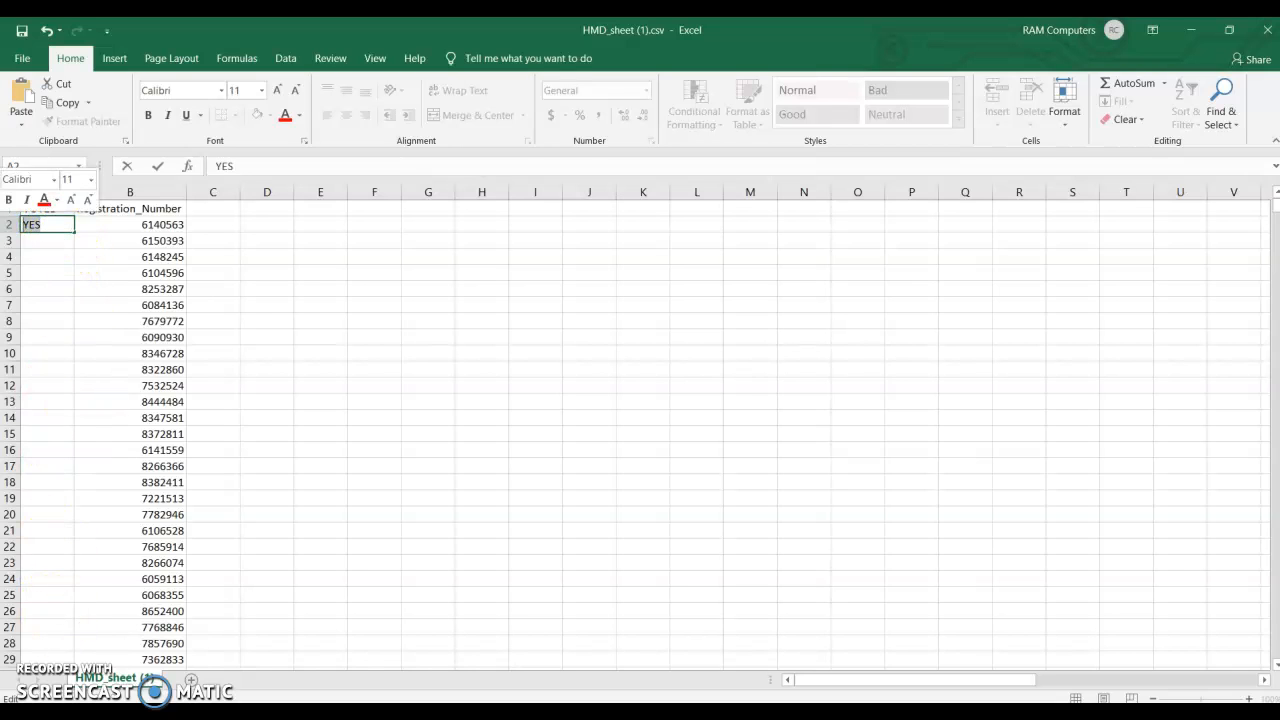
{"action": "key", "text": "BackSpace"}
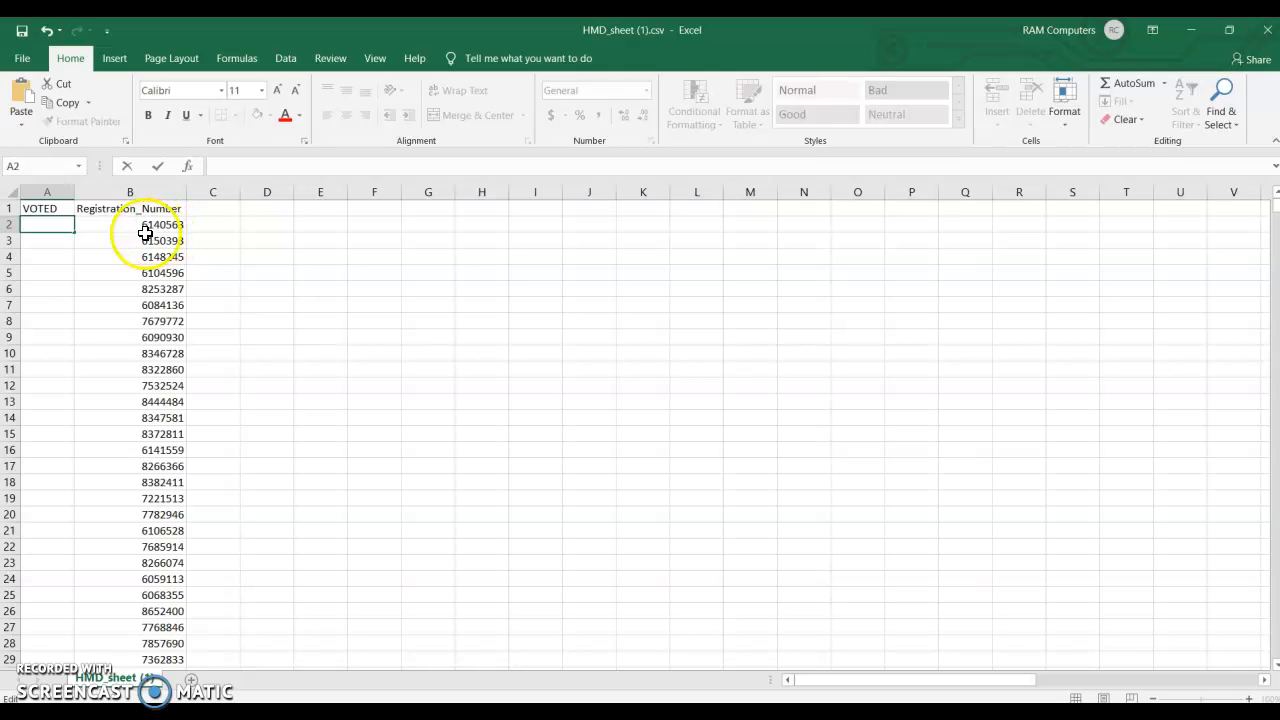
{"action": "left_click", "coordinate": [80, 317]}
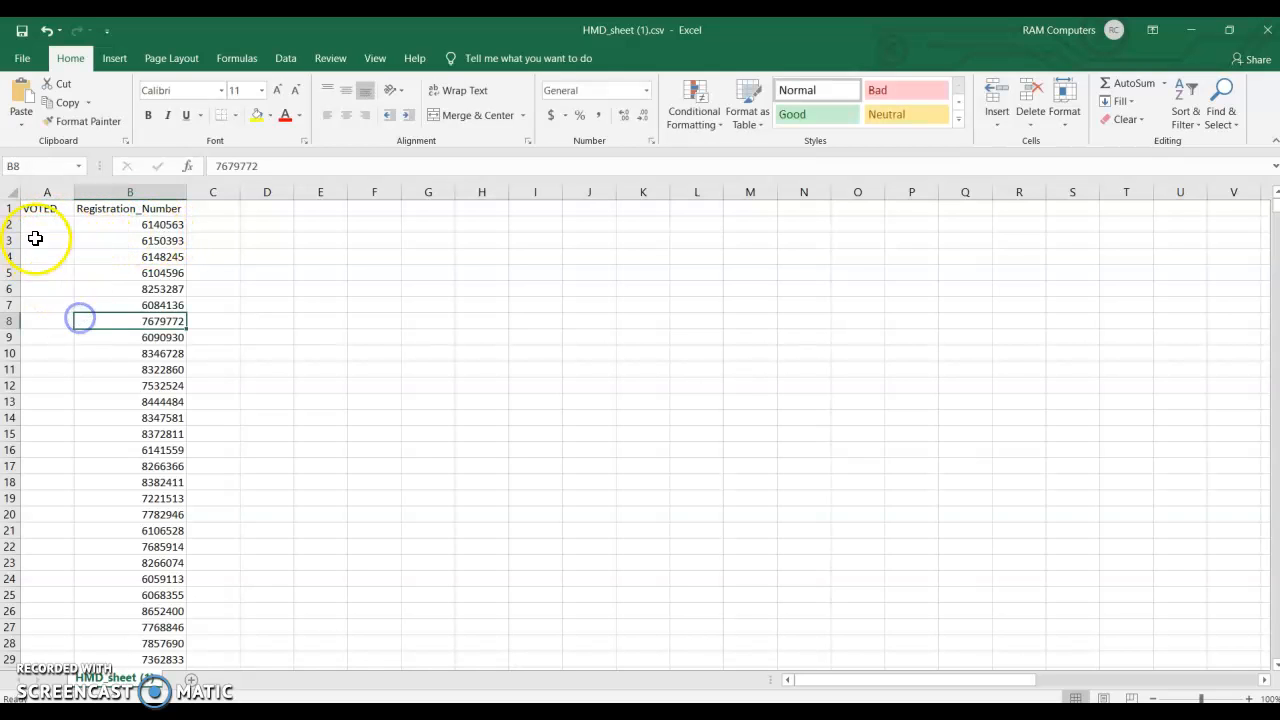
{"action": "left_click", "coordinate": [42, 227]}
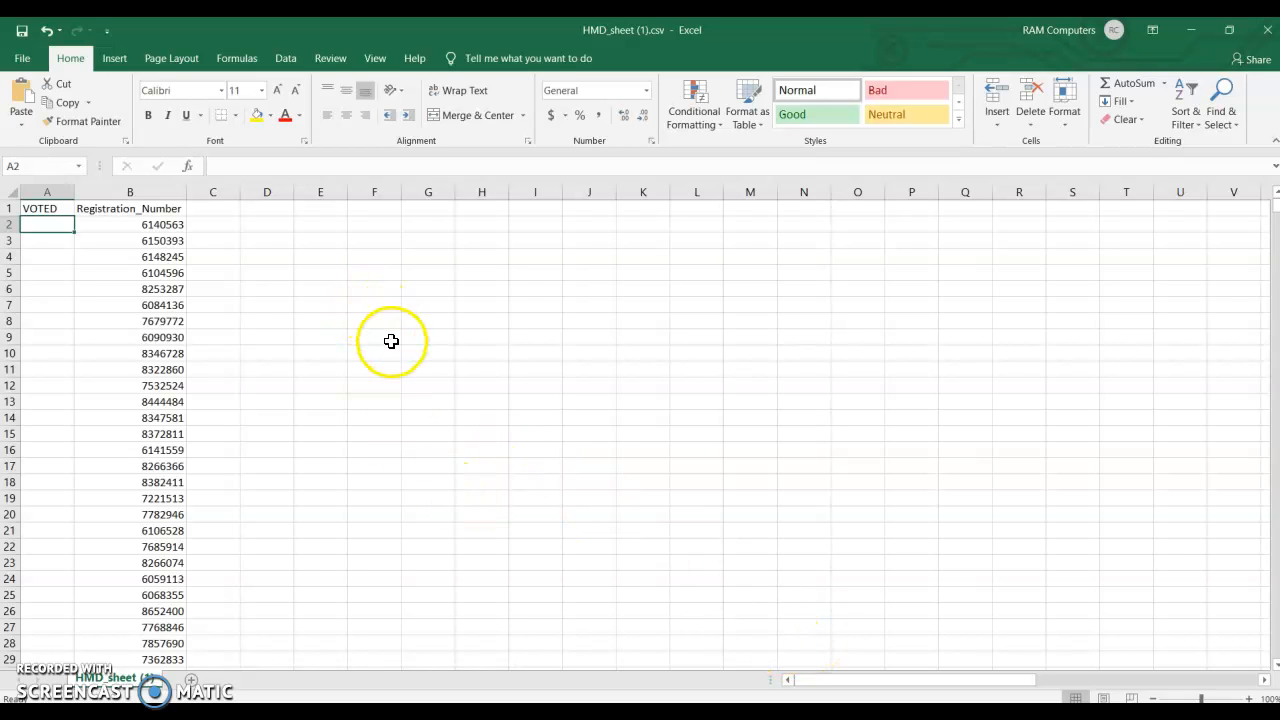
{"action": "left_click", "coordinate": [579, 469]}
Save the sheet to the Desktop as a CSV file named TEST MPV CLEAR VOTED and close both open workbooks
{"action": "left_click", "coordinate": [22, 58]}
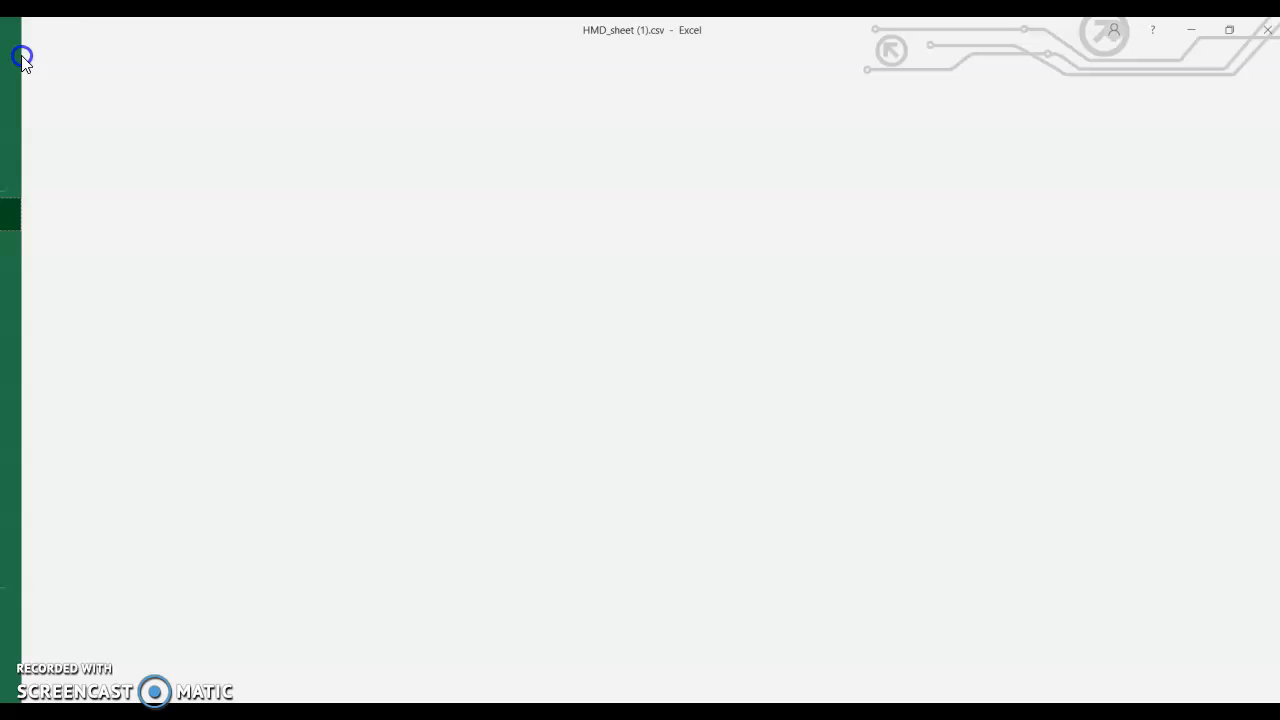
{"action": "left_click", "coordinate": [55, 281]}
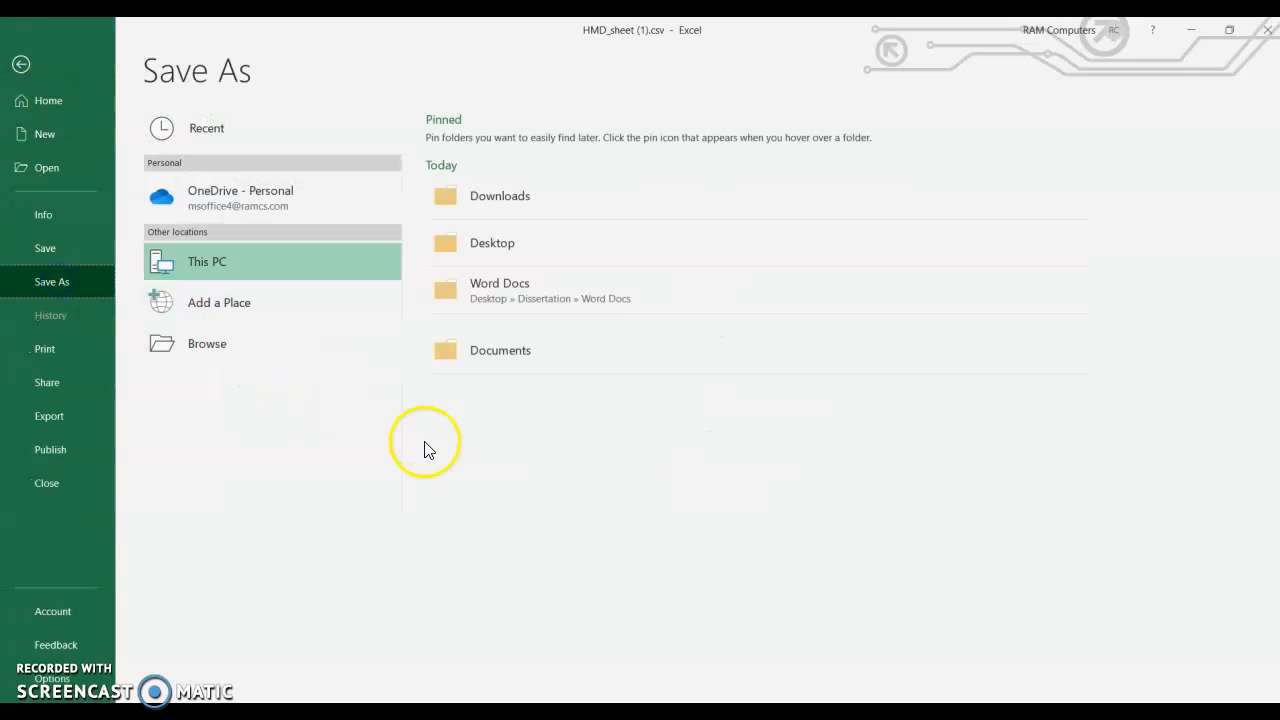
{"action": "left_click", "coordinate": [500, 247]}
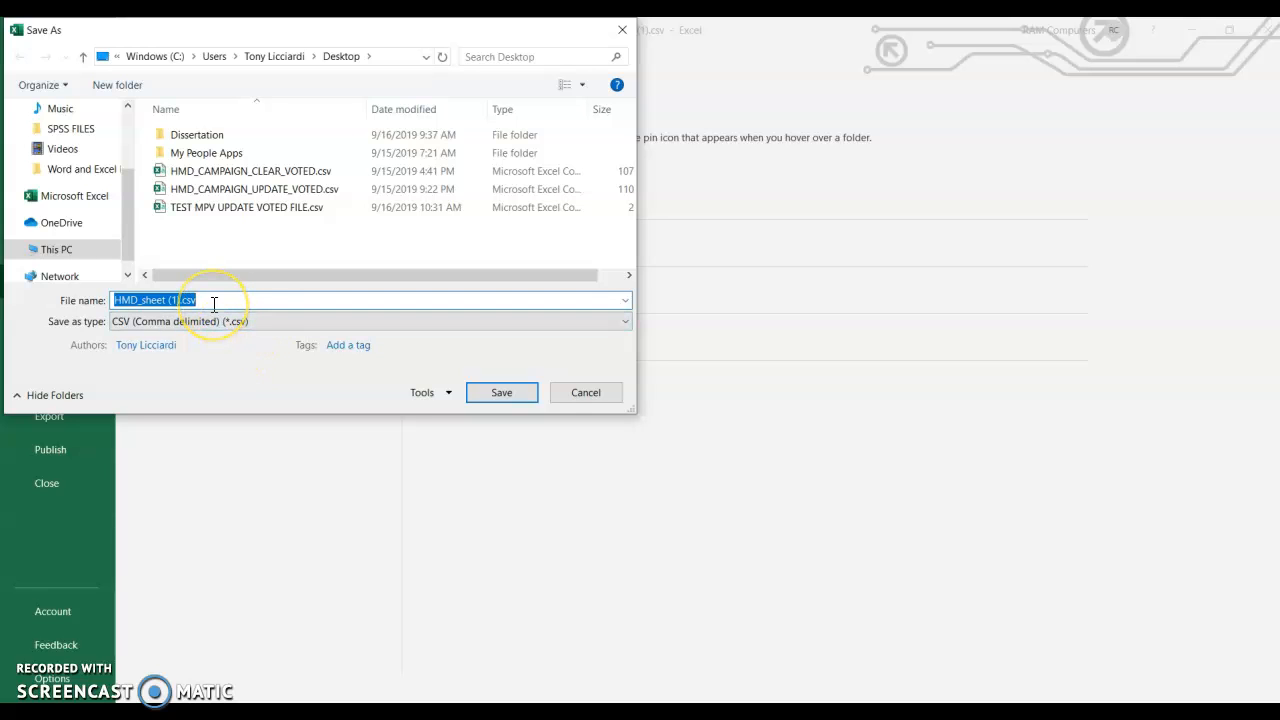
{"action": "type", "text": "TEST M"}
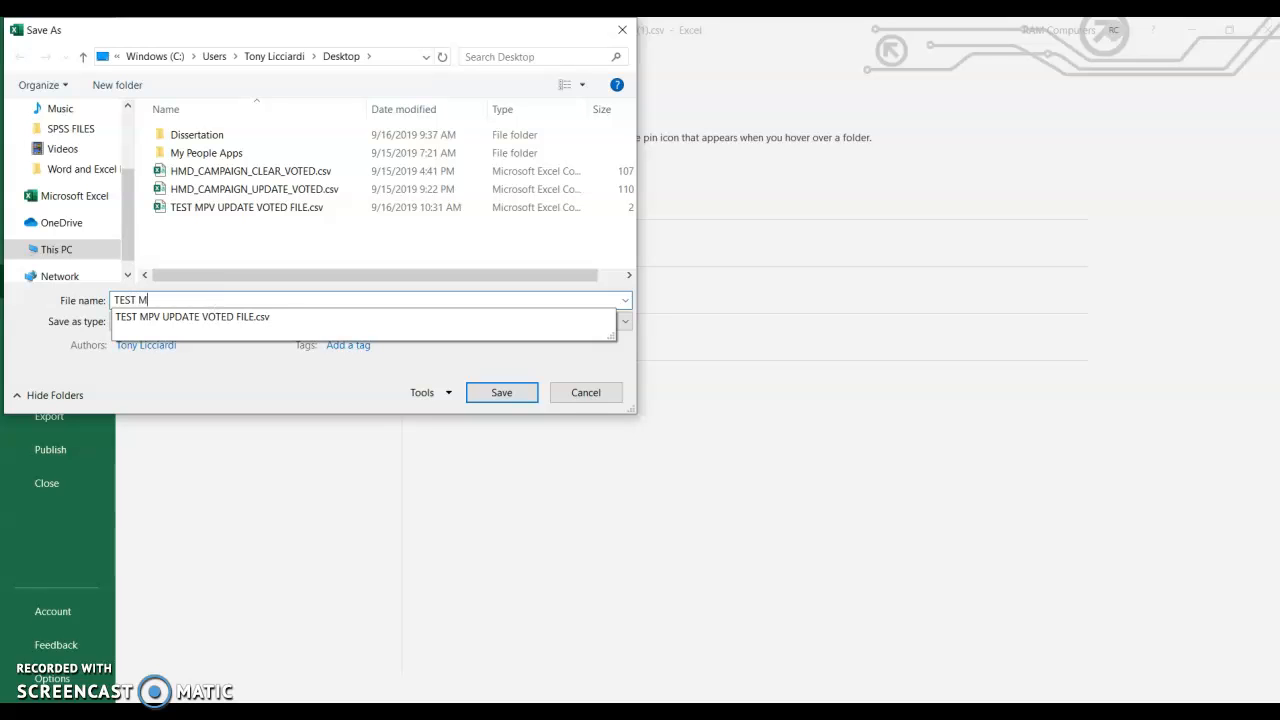
{"action": "type", "text": "PV CLEAR VOTED"}
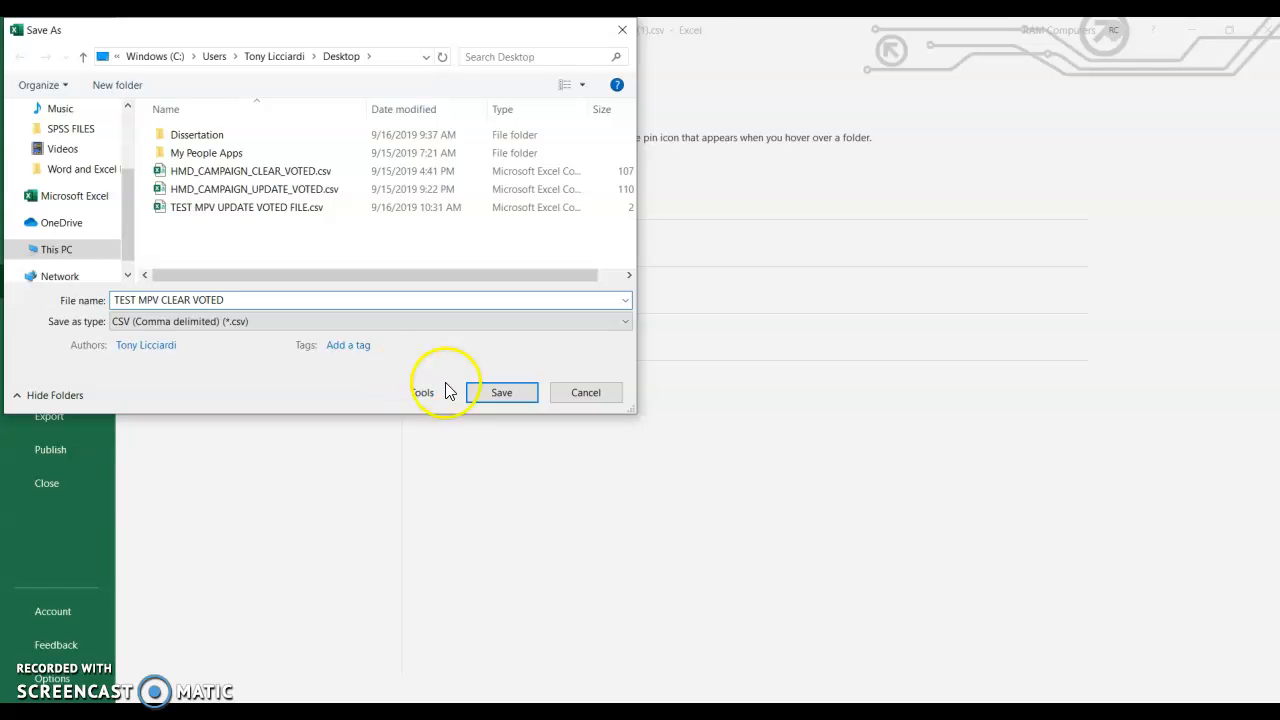
{"action": "left_click", "coordinate": [500, 393]}
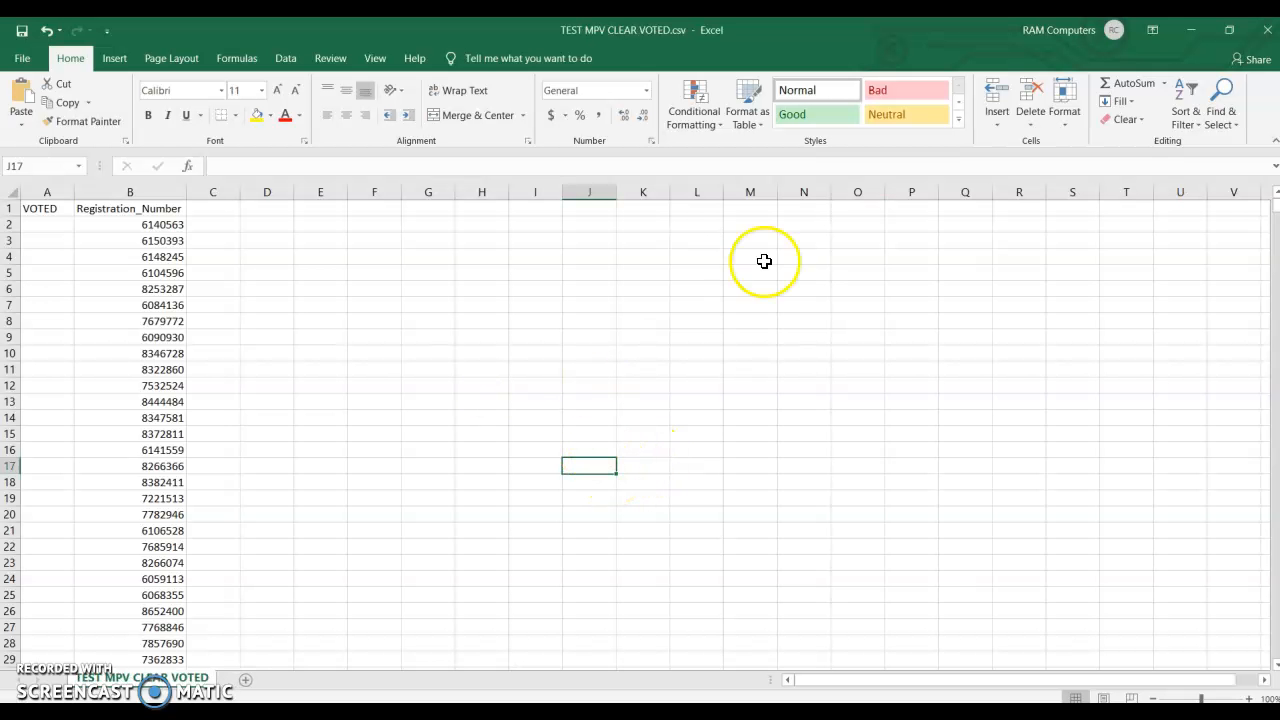
{"action": "left_click", "coordinate": [1267, 30]}
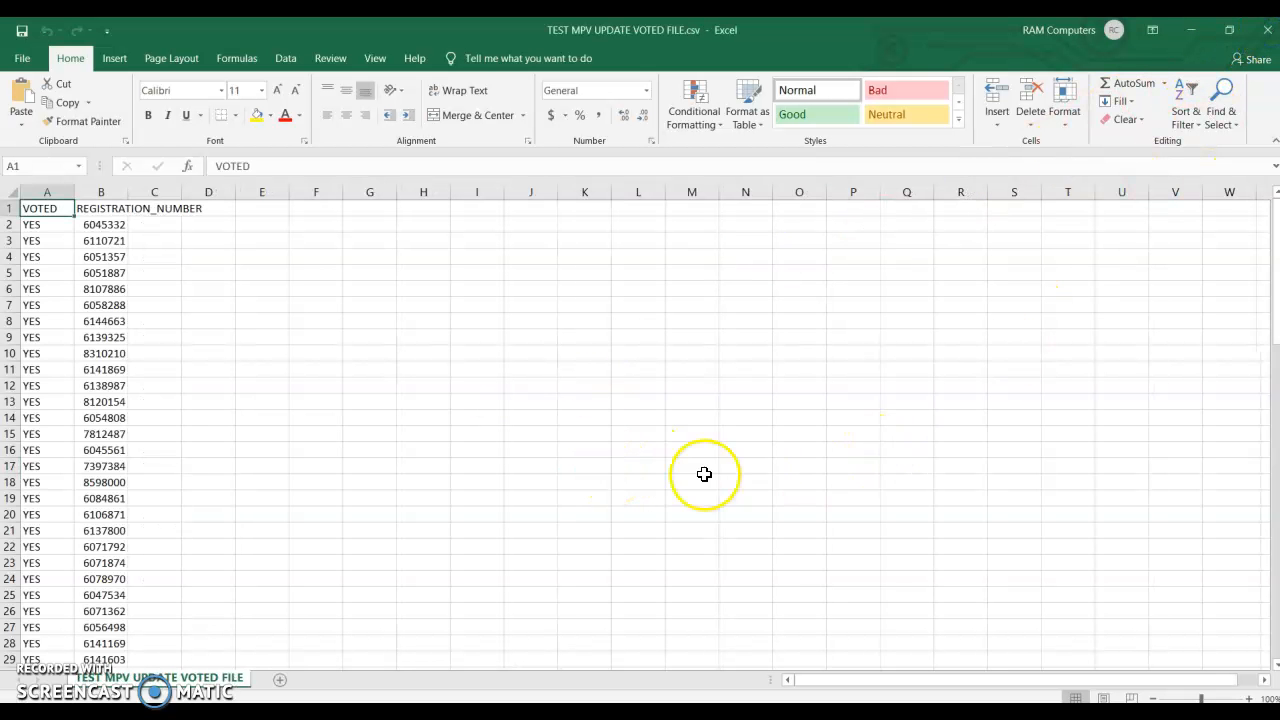
{"action": "left_click", "coordinate": [1267, 30]}
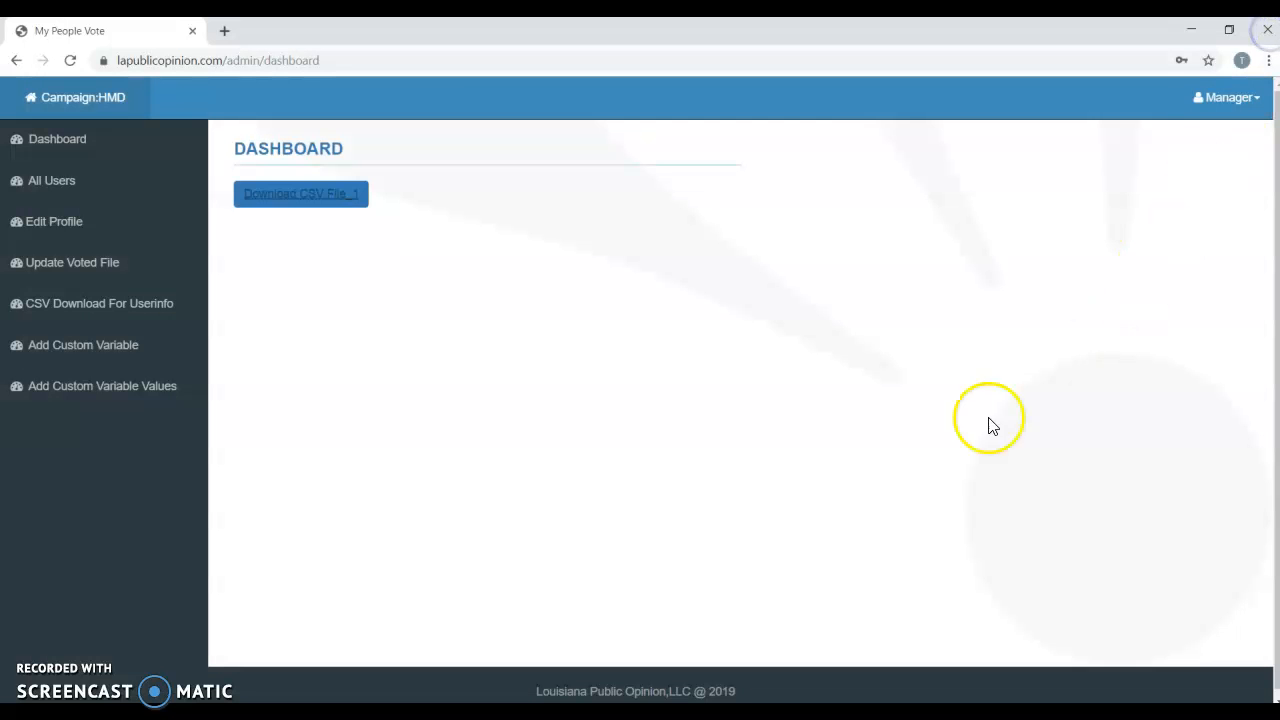
Upload TEST MPV CLEAR VOTED.csv from the Desktop as the campaign's voted-update file and submit it
{"action": "left_click", "coordinate": [89, 277]}
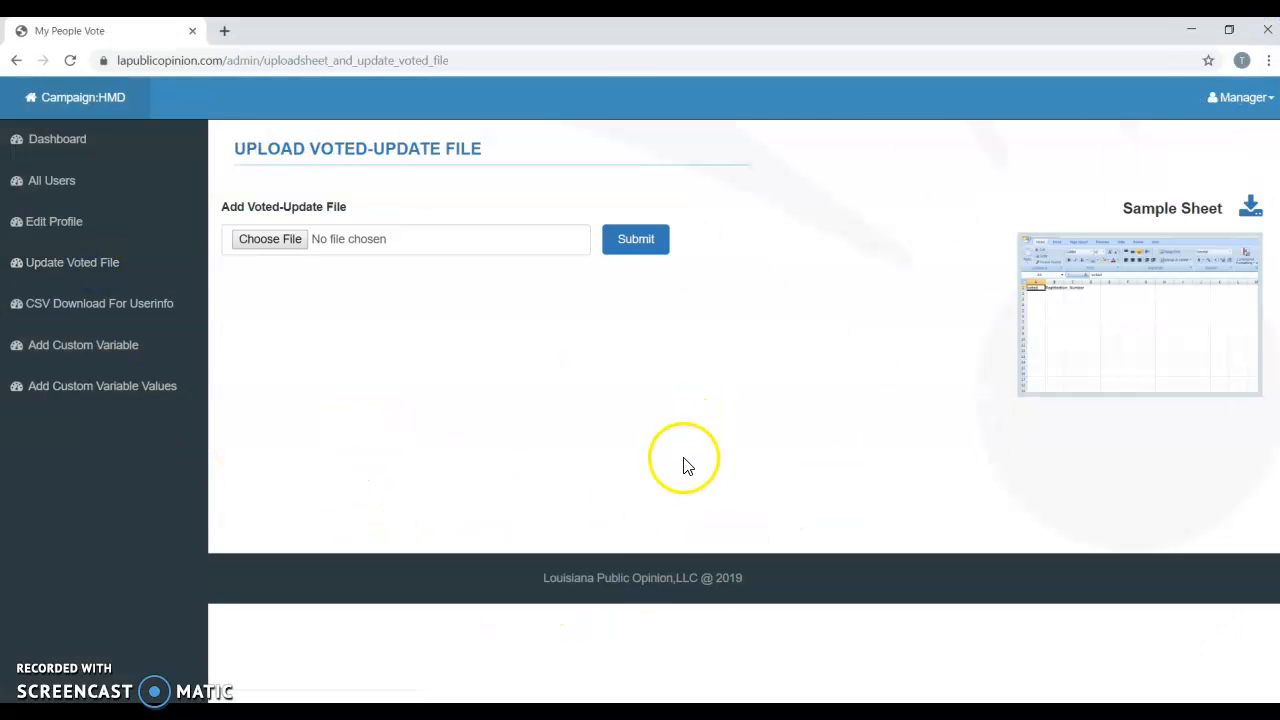
{"action": "left_click", "coordinate": [279, 240]}
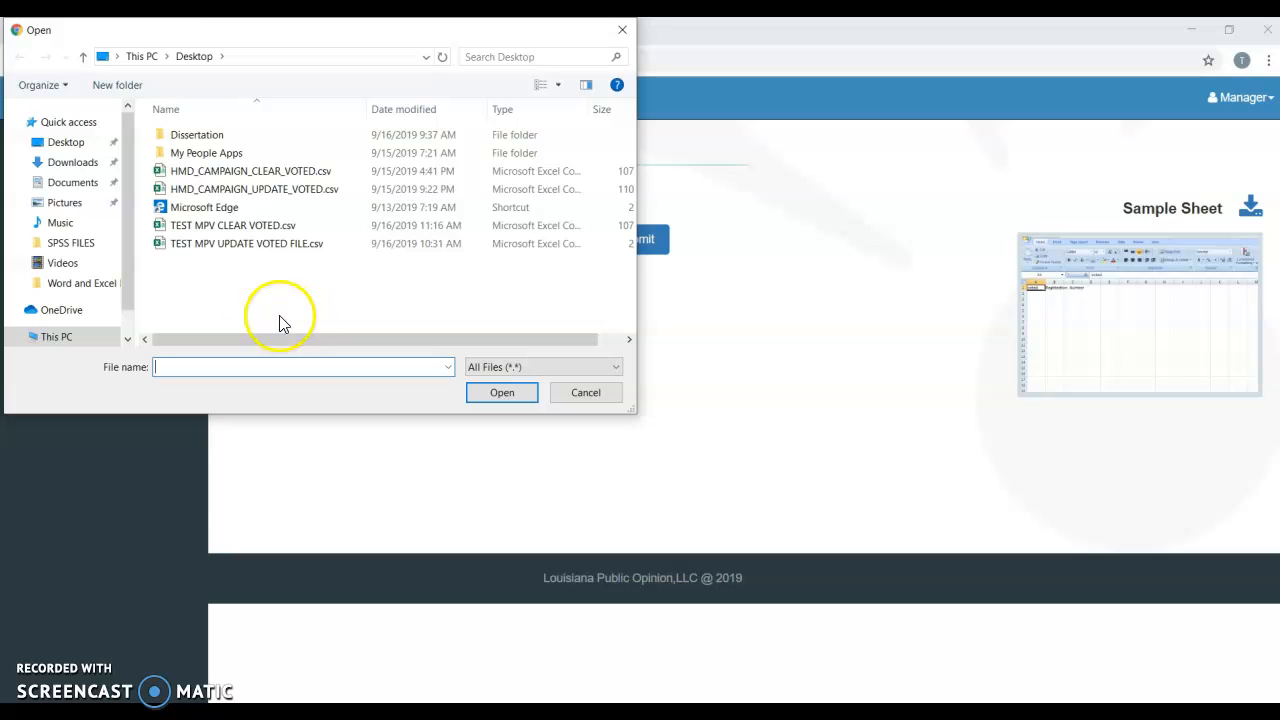
{"action": "left_click", "coordinate": [246, 228]}
{"action": "left_click", "coordinate": [505, 392]}
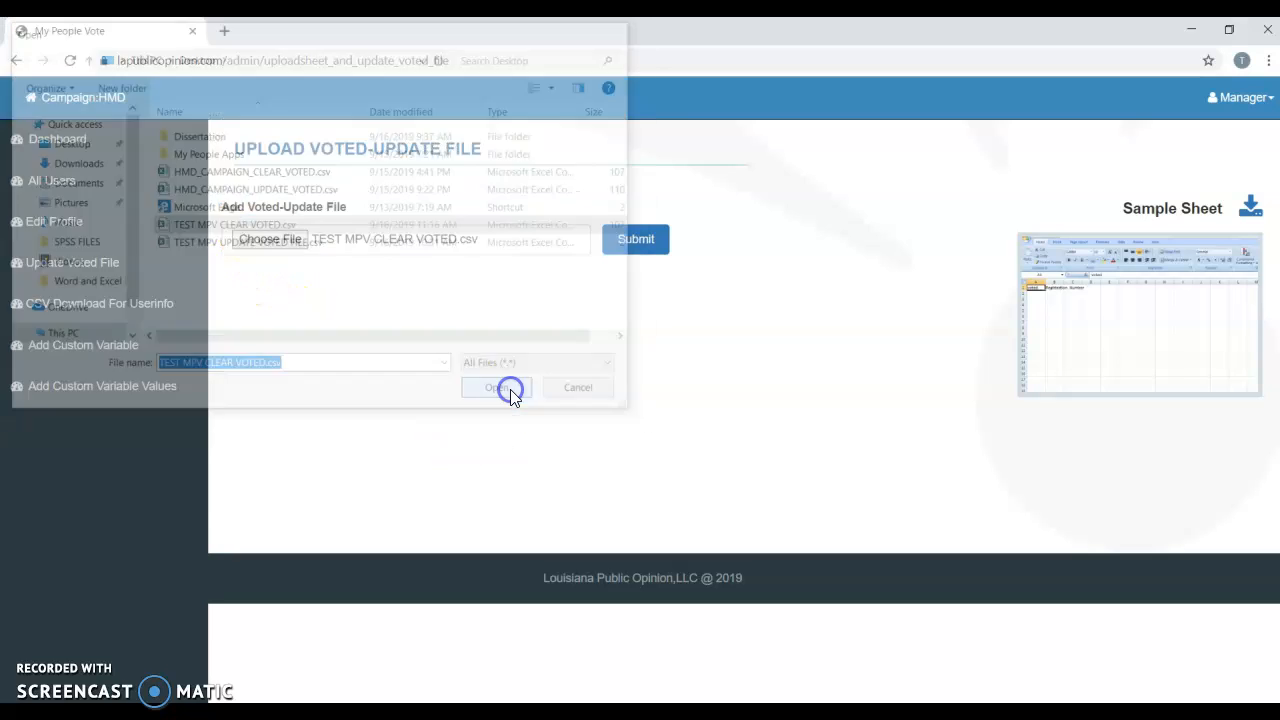
{"action": "left_click", "coordinate": [642, 246]}
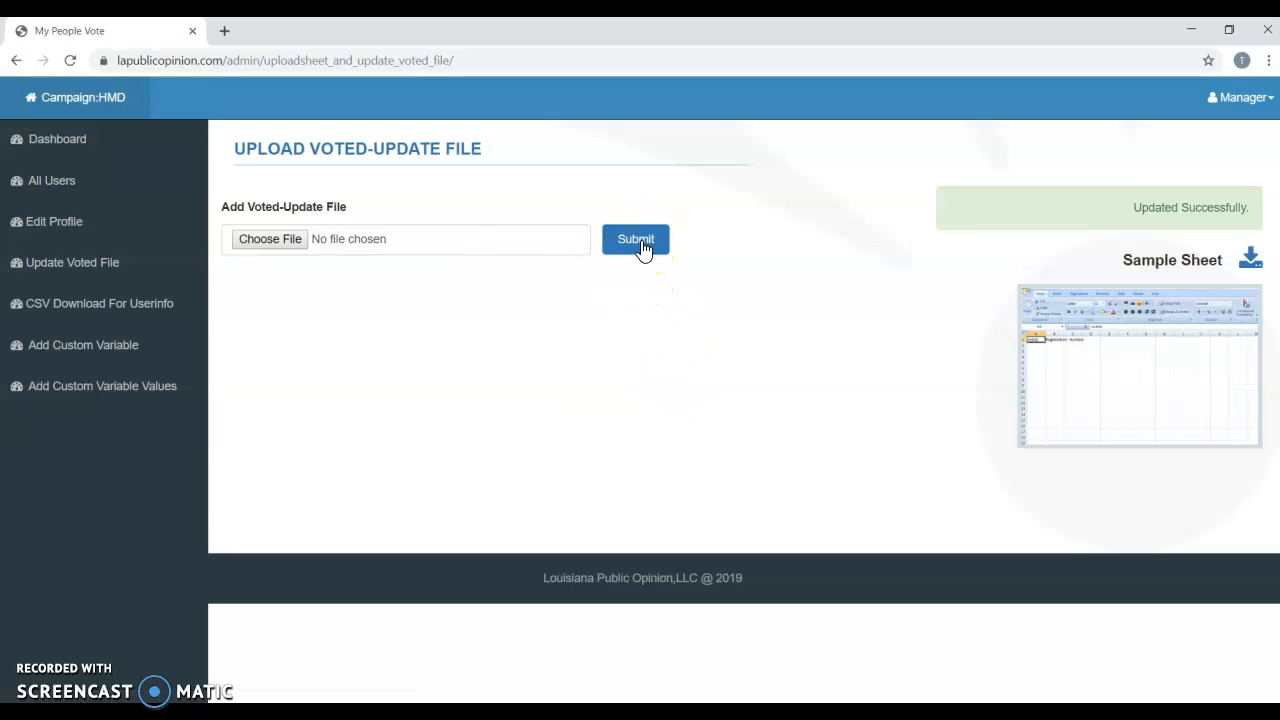
{"action": "left_click", "coordinate": [636, 244]}
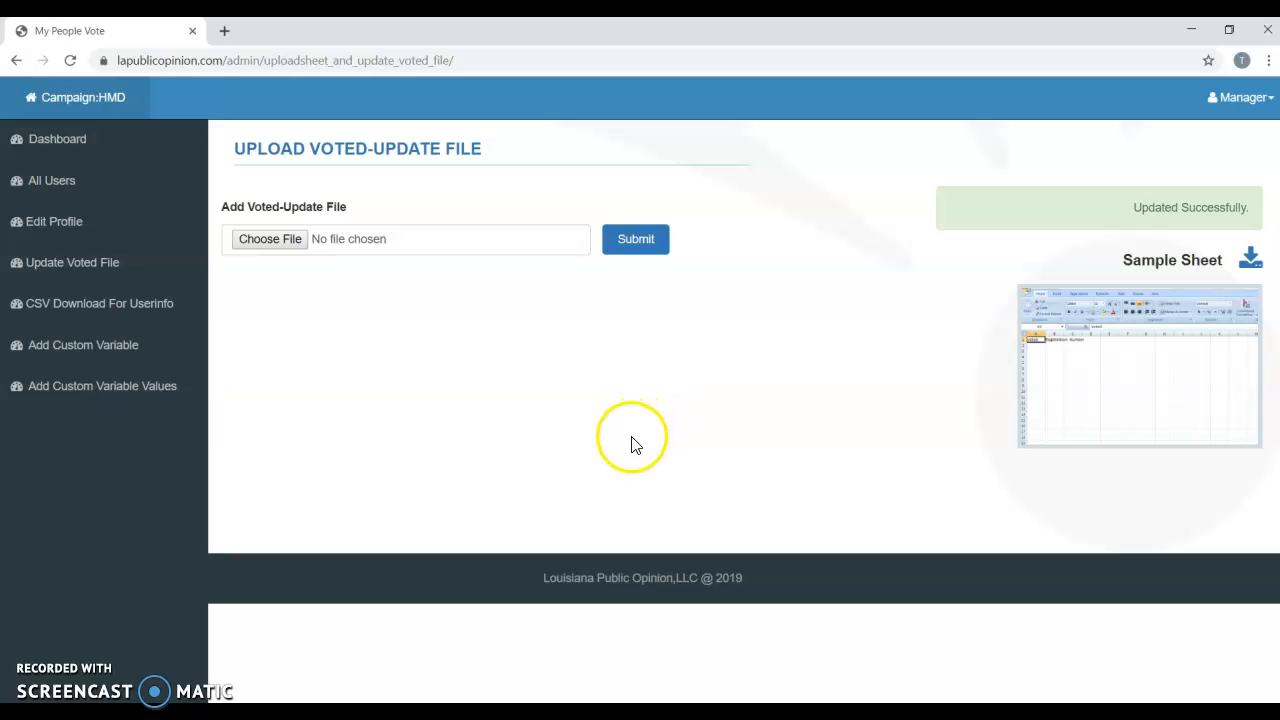